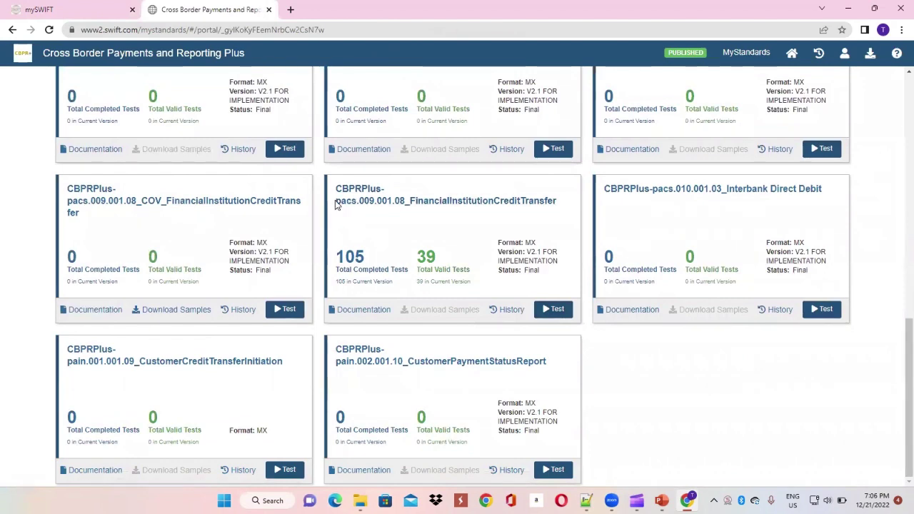
Step: Open the Test dialog on the pacs.009.001.08_FinancialInstitutionCreditTransfer guideline card
left_click(547, 310)
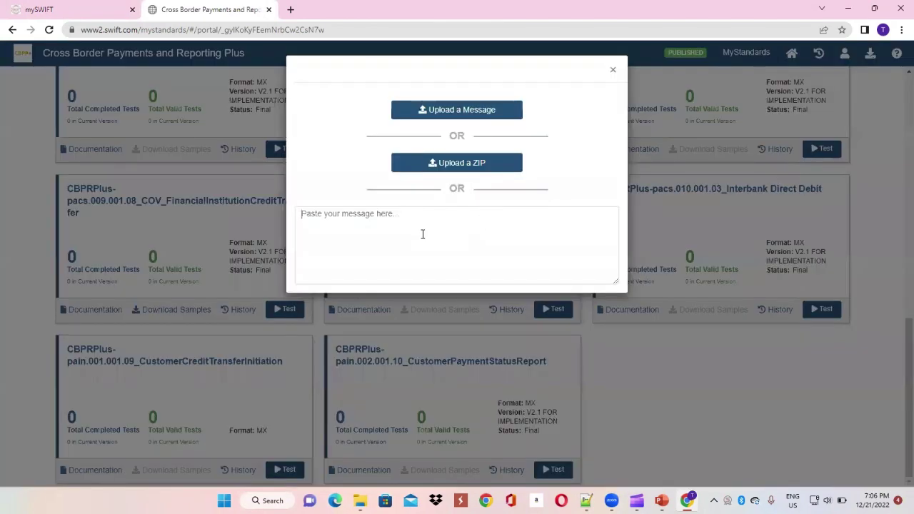
Step: Paste the Sample_pacs.xml message into the test box and validate it: valid, 7 warnings
left_click(422, 234)
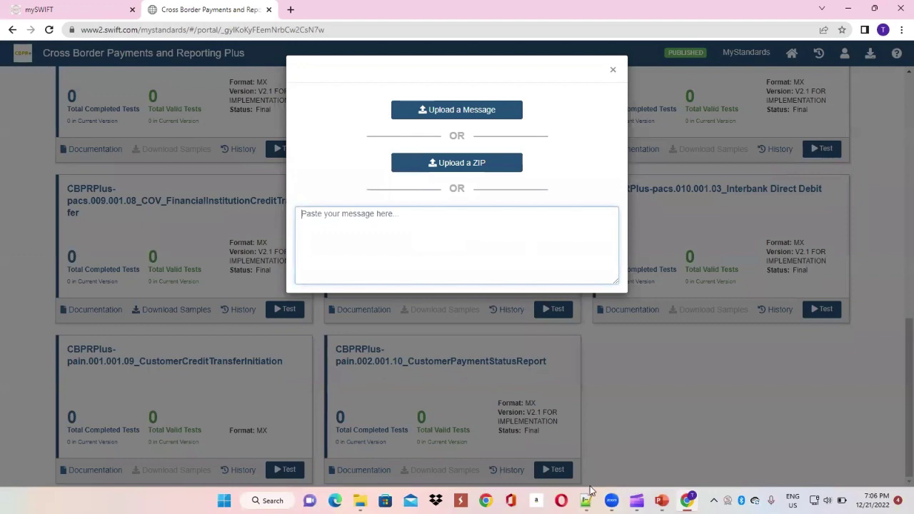
left_click(586, 500)
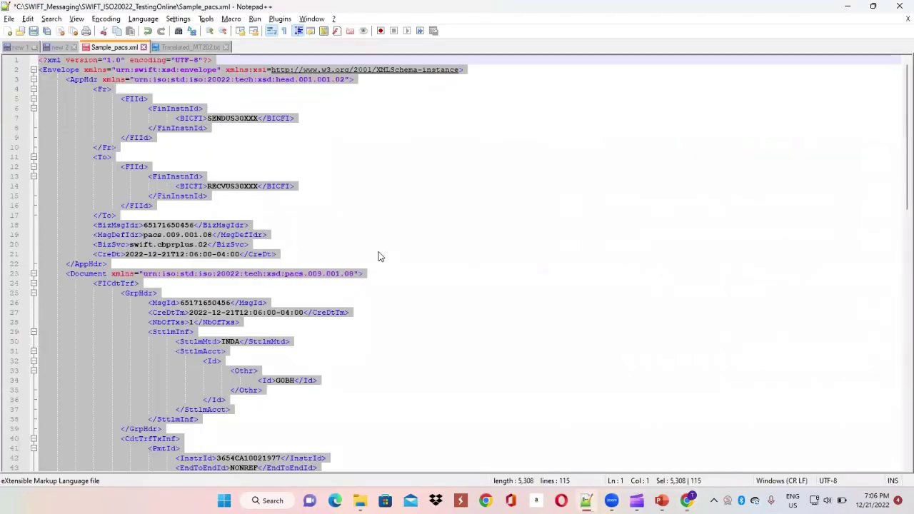
key("alt+Tab")
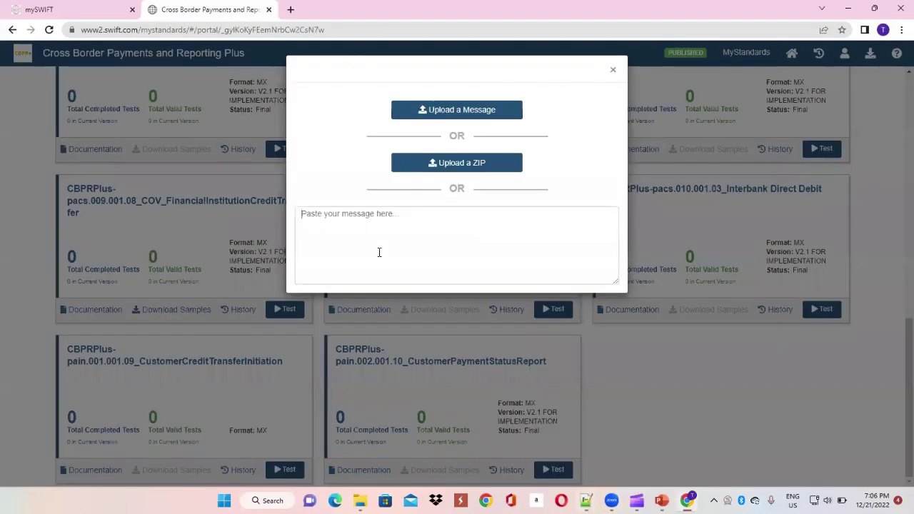
key("ctrl+v")
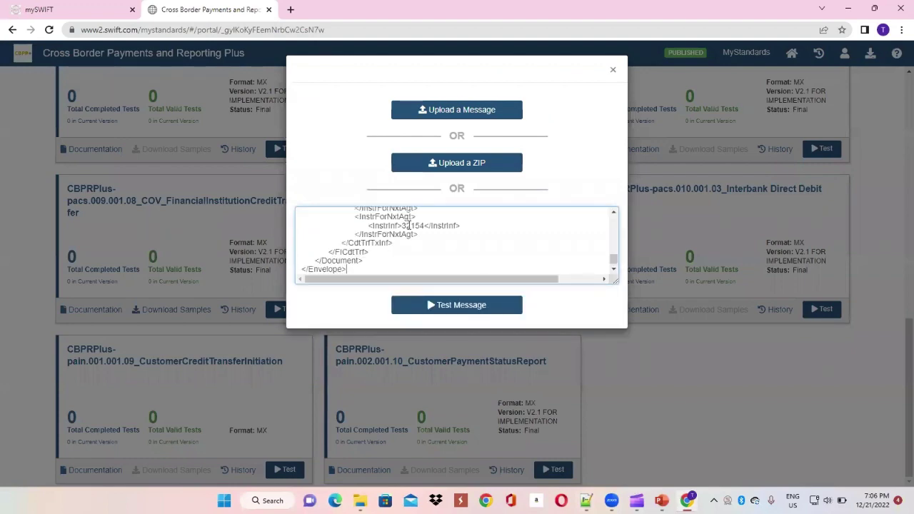
left_click(440, 307)
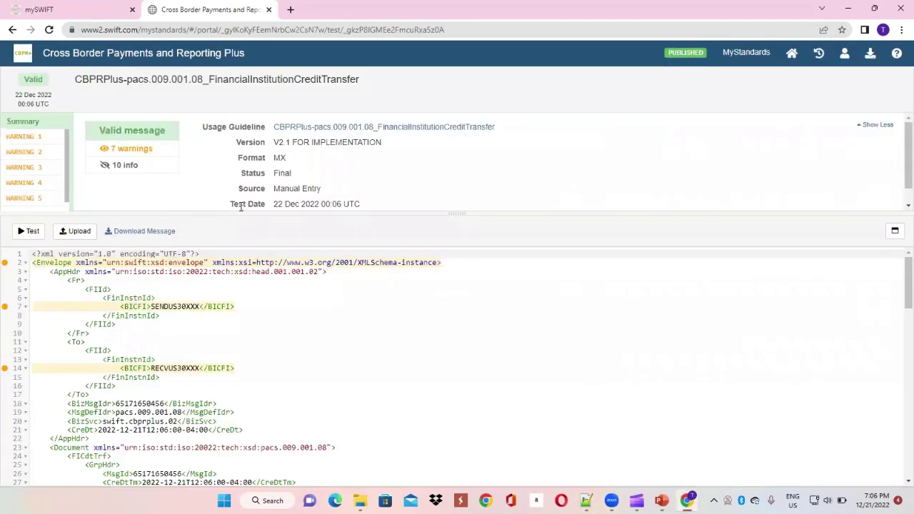
left_click_drag(144, 131, 154, 131)
left_click(585, 501)
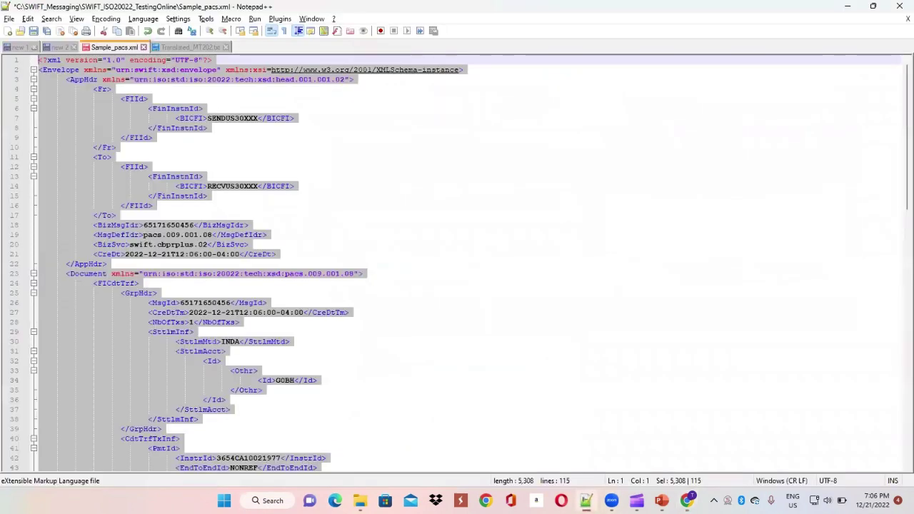
triple_click(435, 272)
double_click(59, 69)
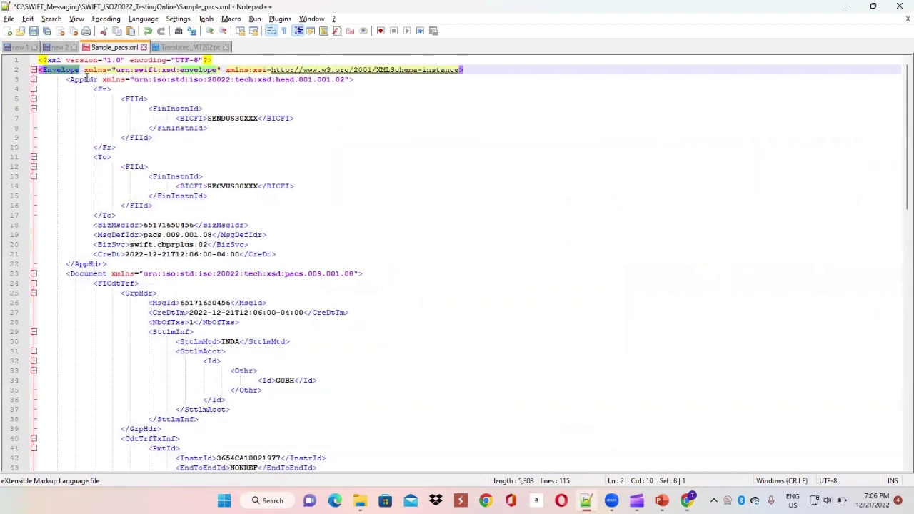
left_click(86, 79)
left_click(90, 272)
double_click(90, 273)
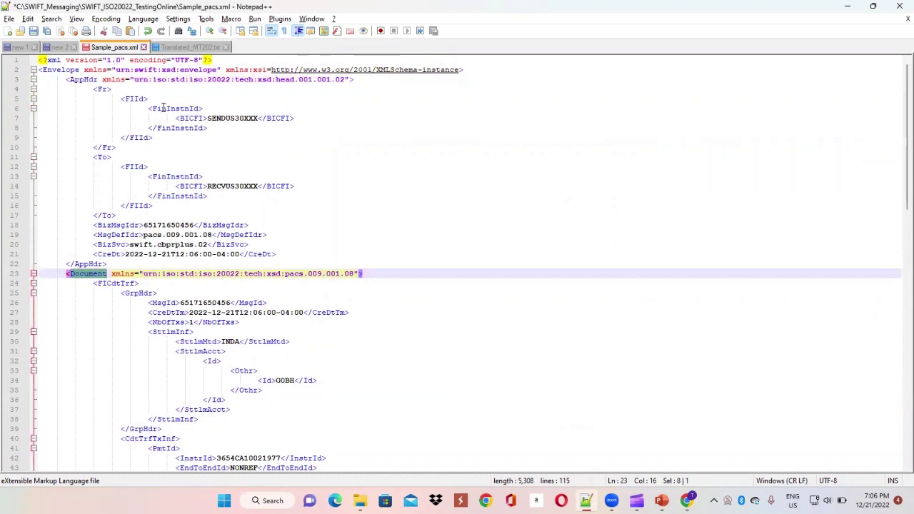
double_click(227, 118)
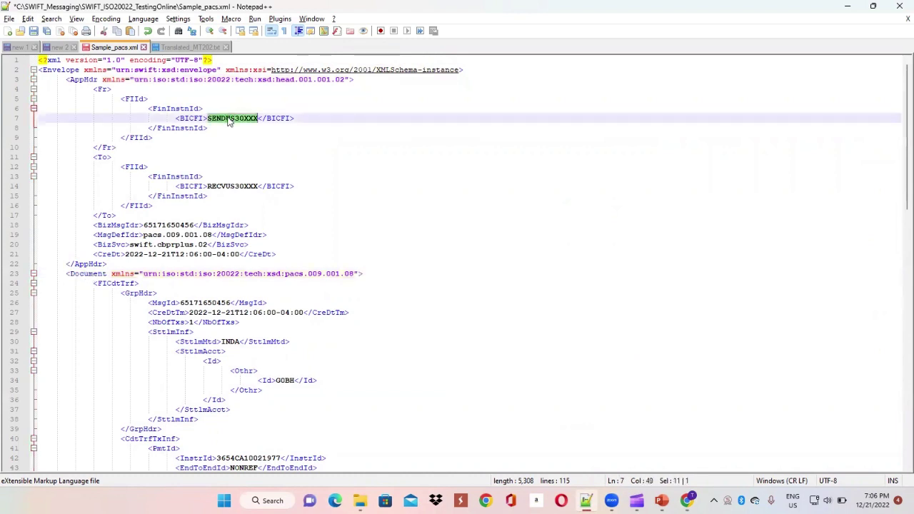
double_click(225, 187)
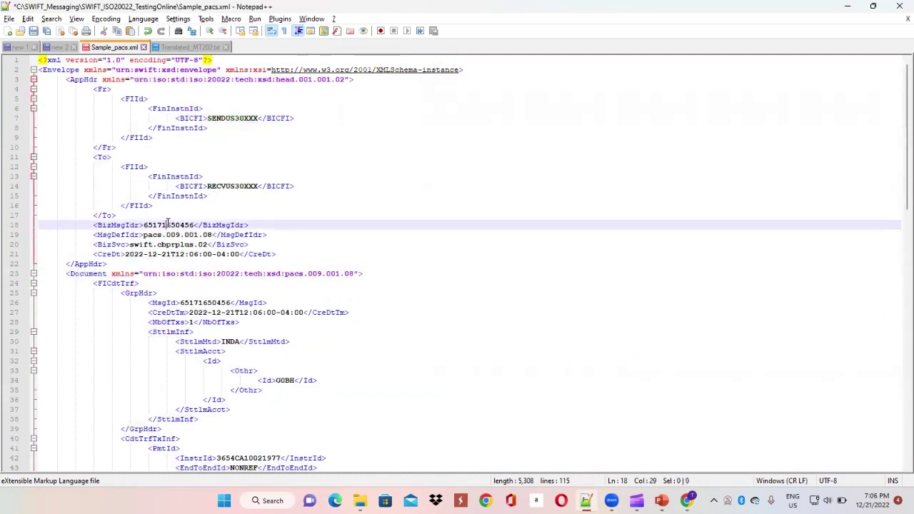
double_click(168, 226)
left_click_drag(142, 235, 212, 236)
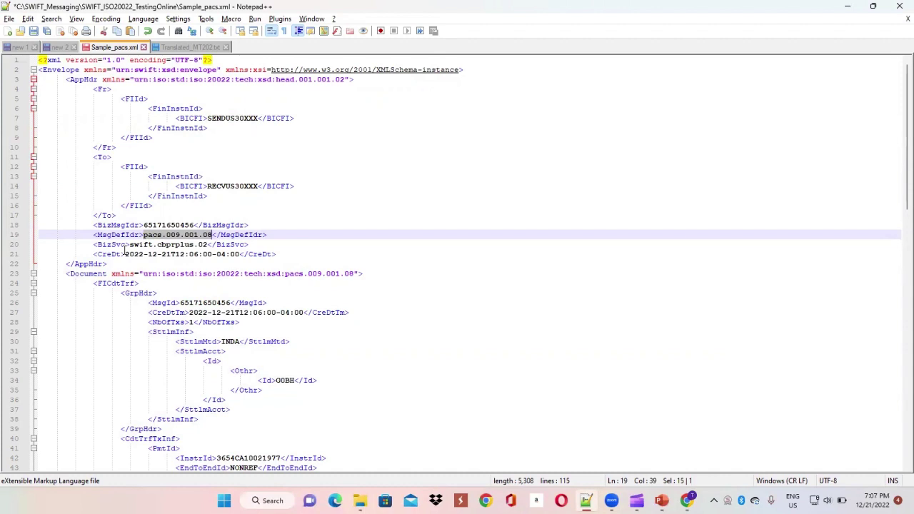
left_click_drag(130, 246, 206, 245)
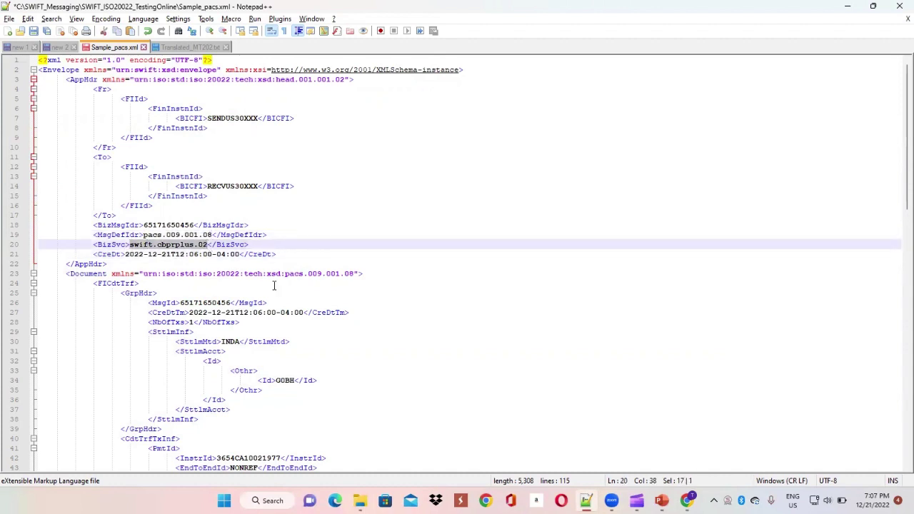
double_click(220, 302)
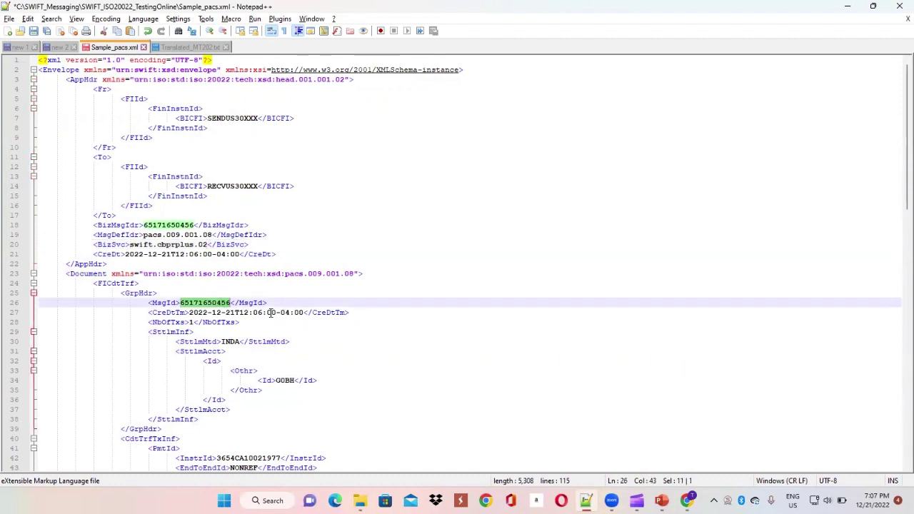
double_click(190, 322)
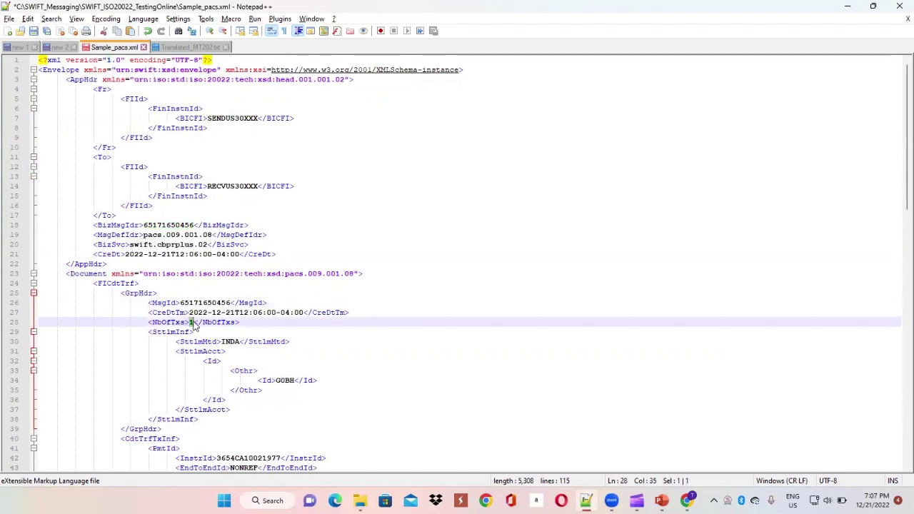
double_click(234, 341)
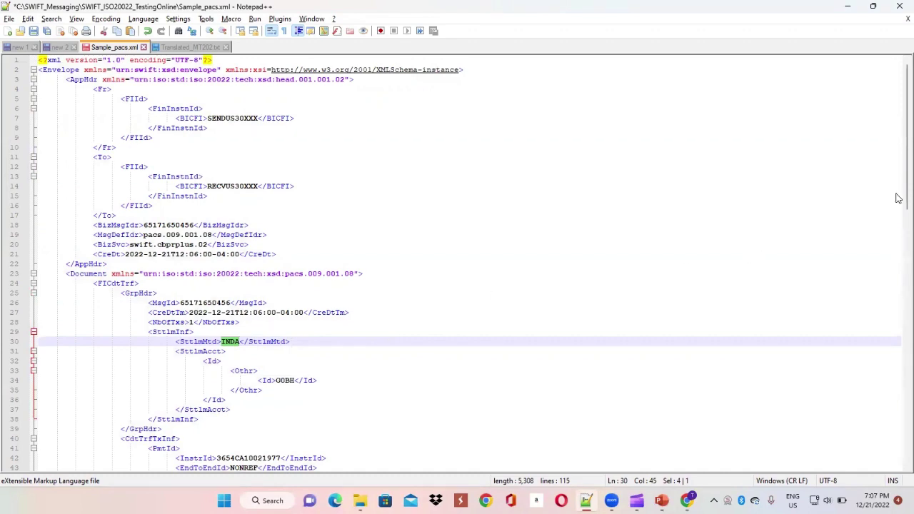
left_click_drag(898, 198, 898, 266)
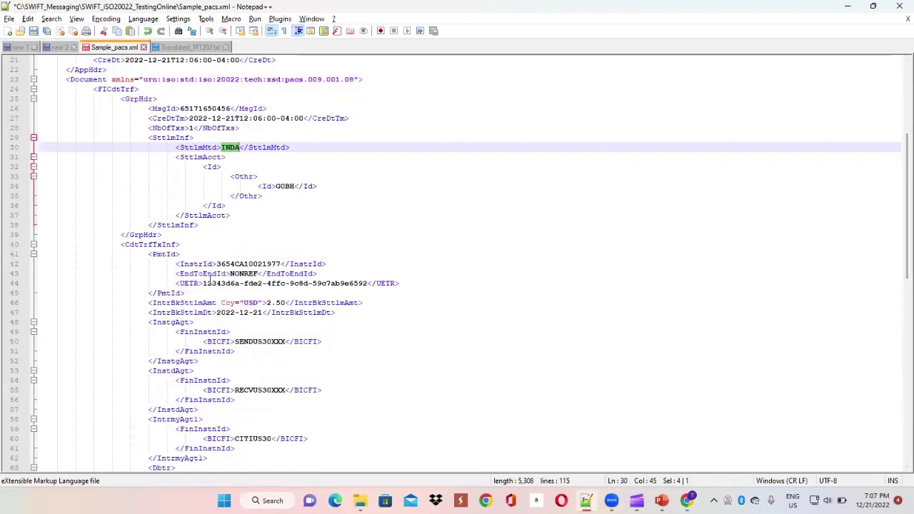
double_click(244, 264)
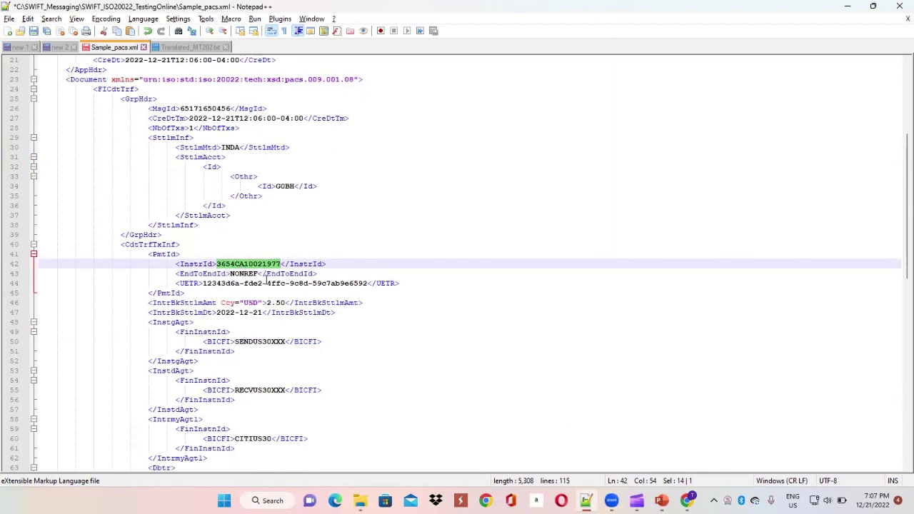
left_click(204, 283)
left_click(366, 282, "shift")
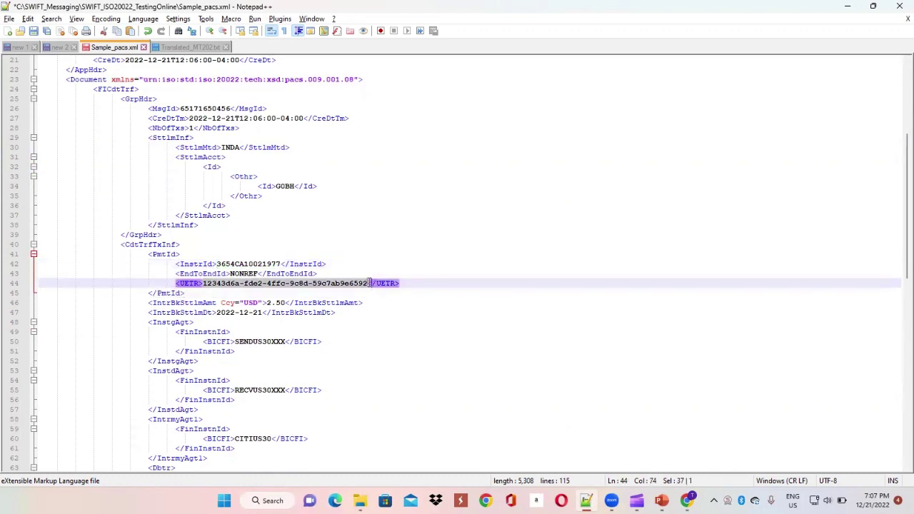
left_click(350, 284)
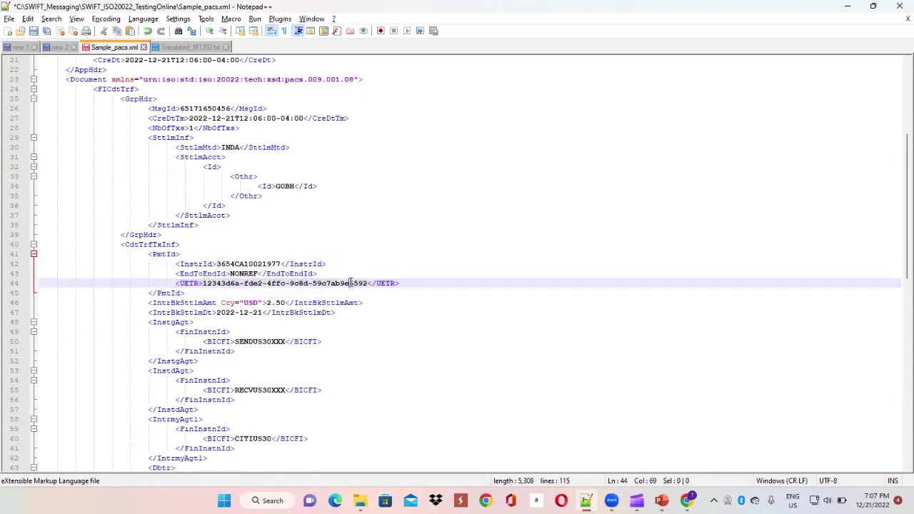
double_click(196, 302)
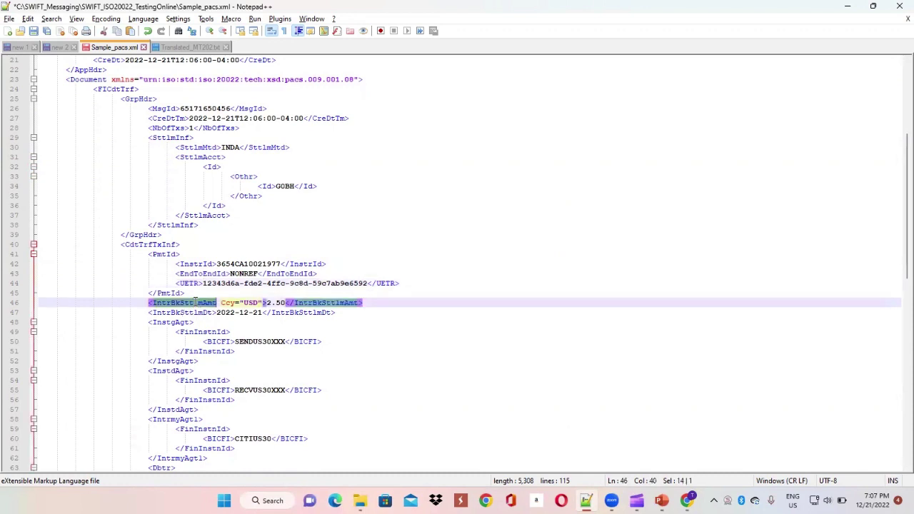
double_click(243, 312)
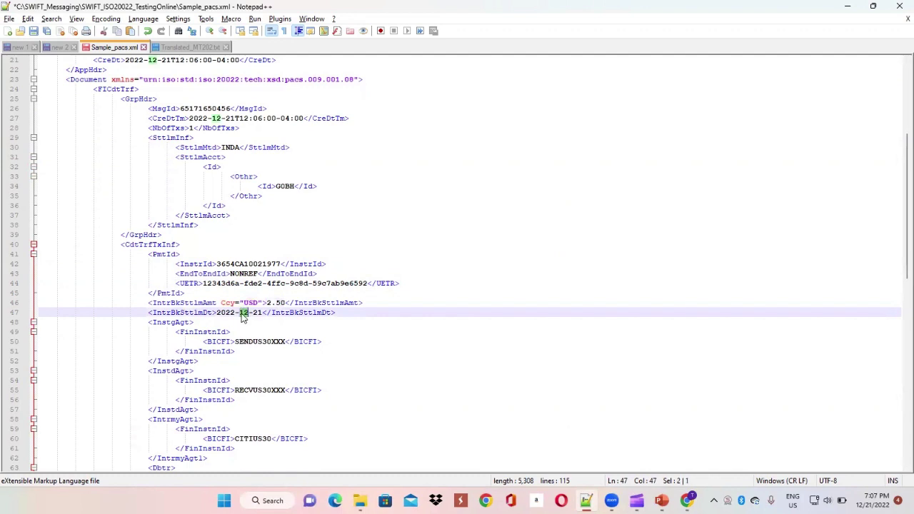
key("Down")
key("Left")
key("ctrl+shift+Left")
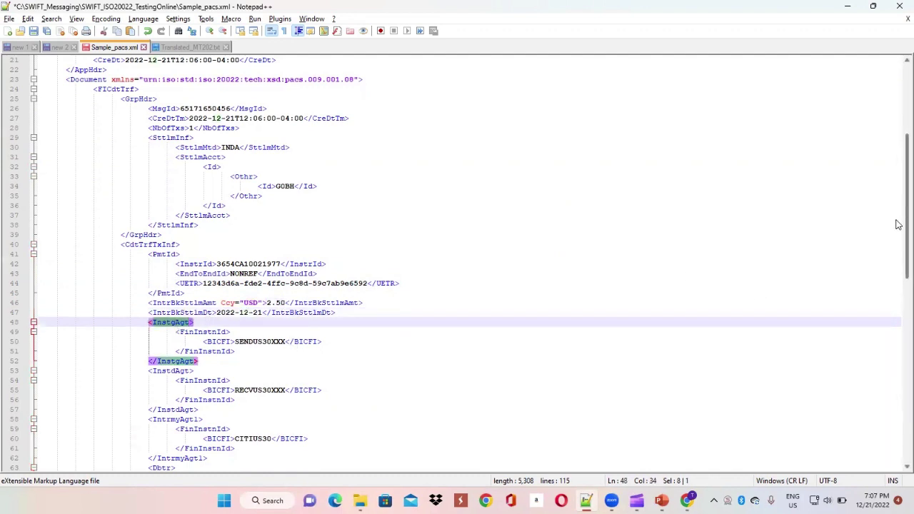
left_click_drag(898, 227, 897, 259)
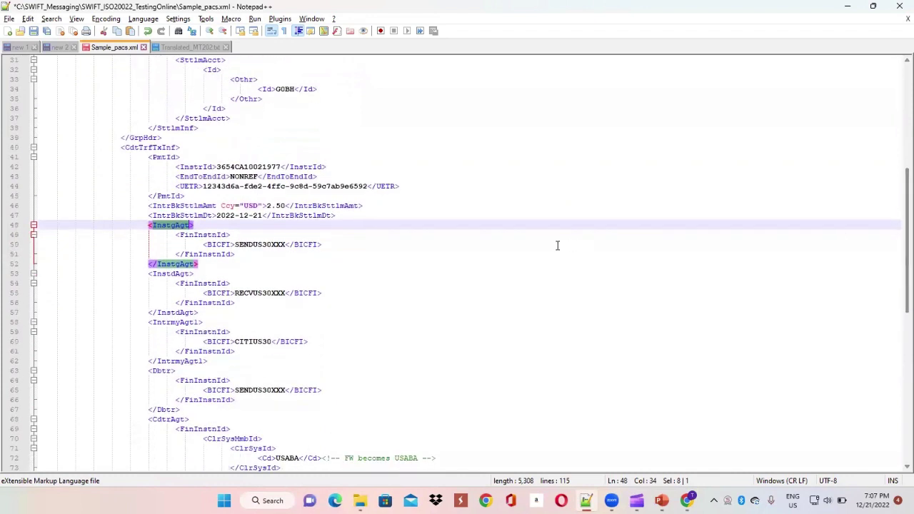
double_click(178, 275)
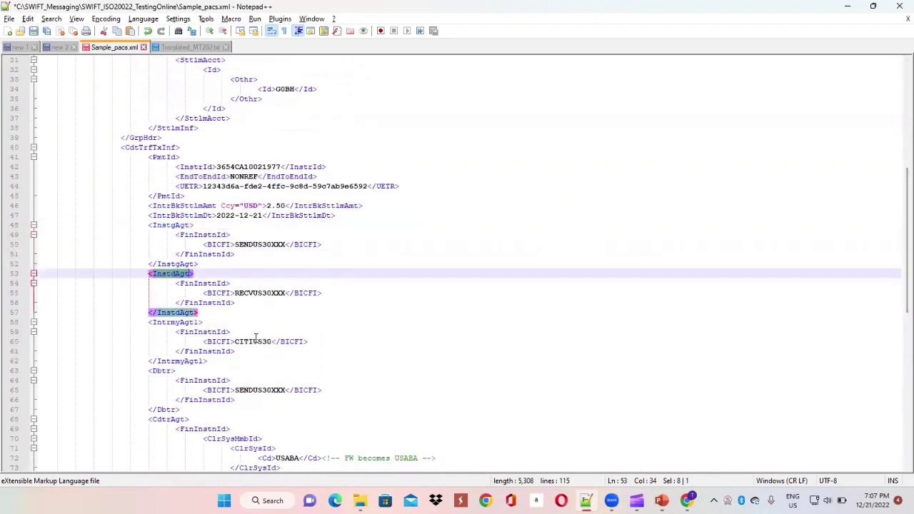
double_click(184, 322)
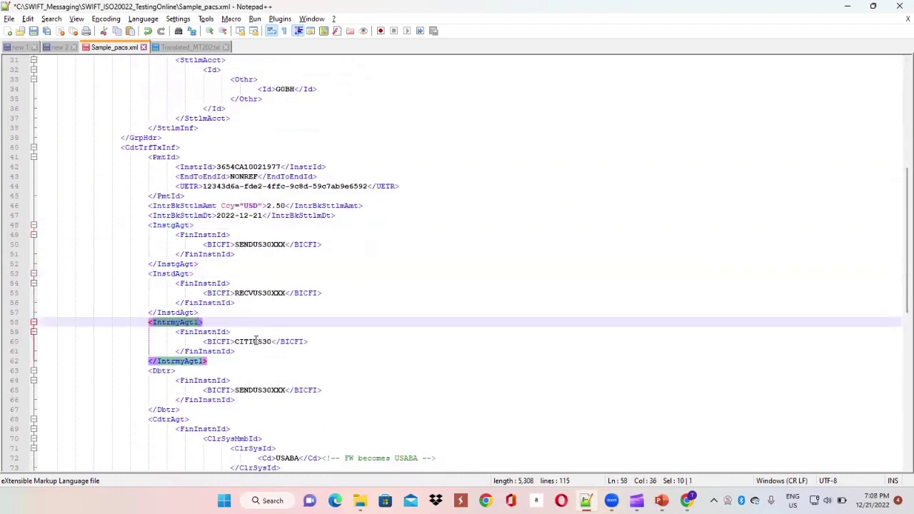
left_click(255, 341)
double_click(255, 342)
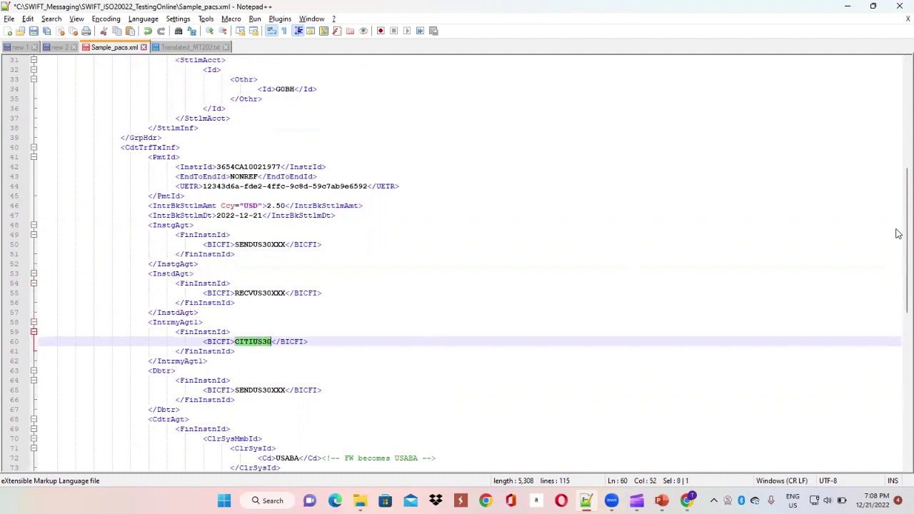
scroll(898, 236, "down", 4)
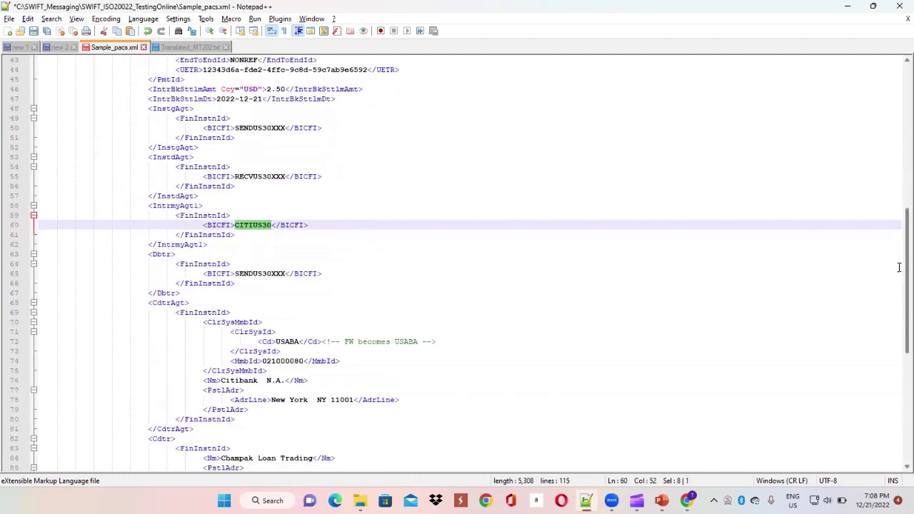
double_click(267, 273)
double_click(162, 254)
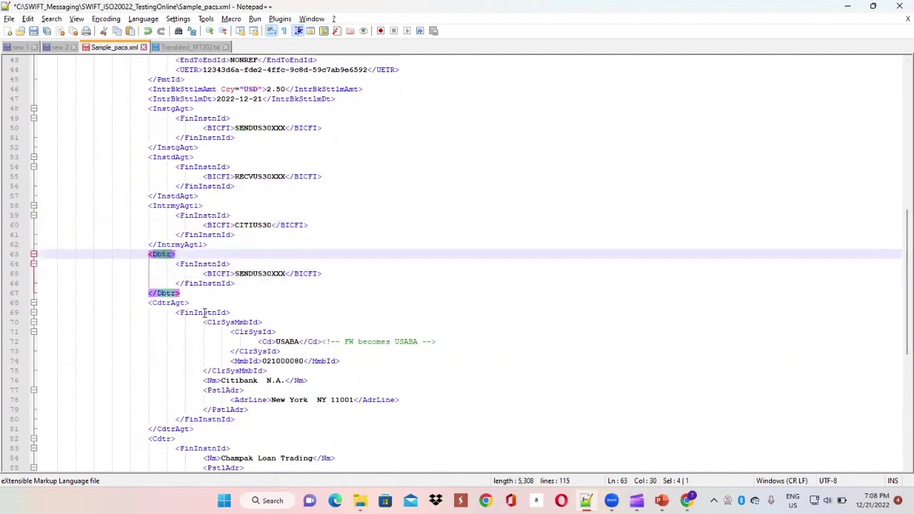
double_click(167, 303)
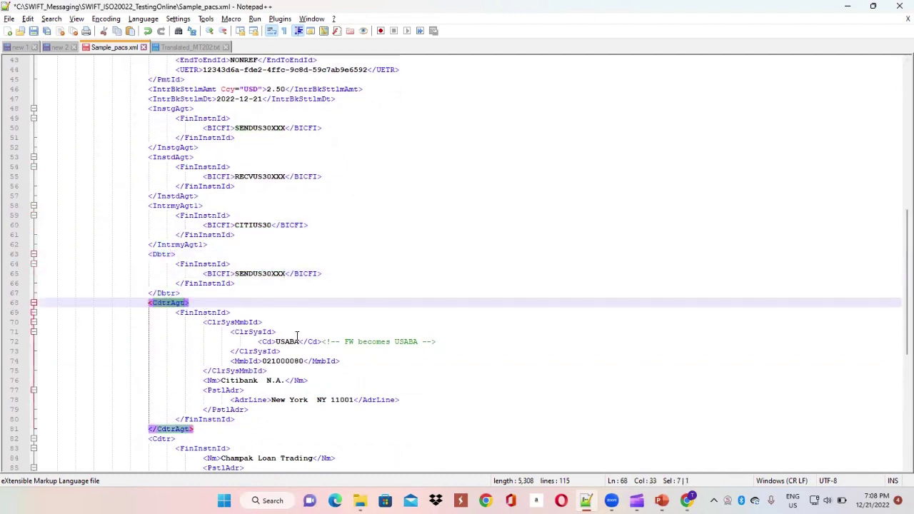
scroll(898, 297, "down", 1)
scroll(898, 297, "down", 6)
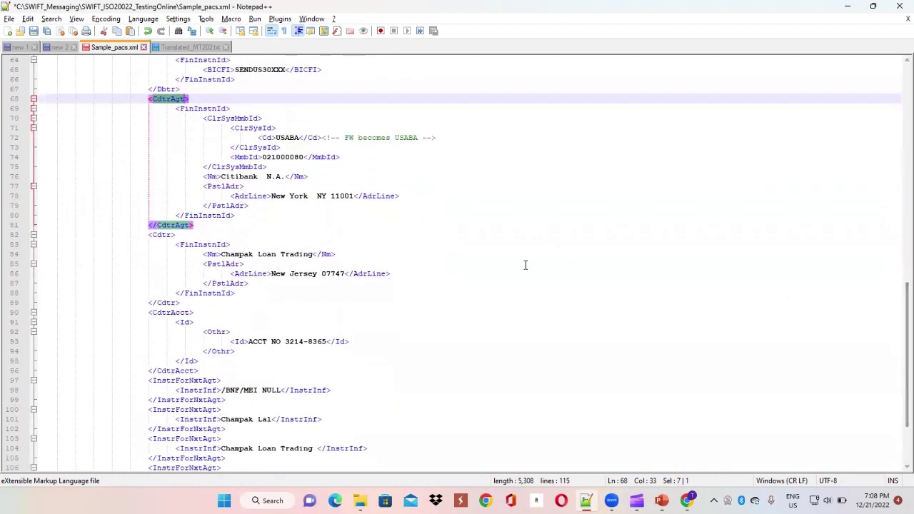
double_click(167, 236)
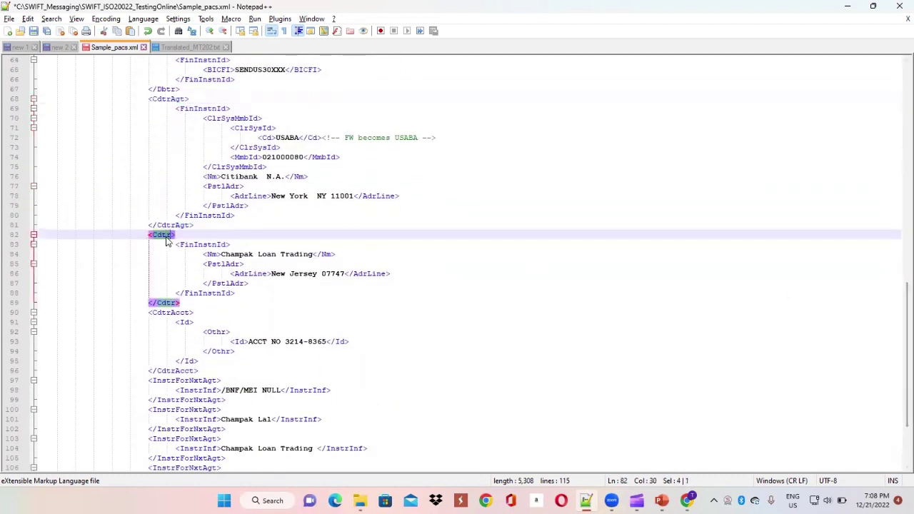
left_click_drag(221, 254, 326, 355)
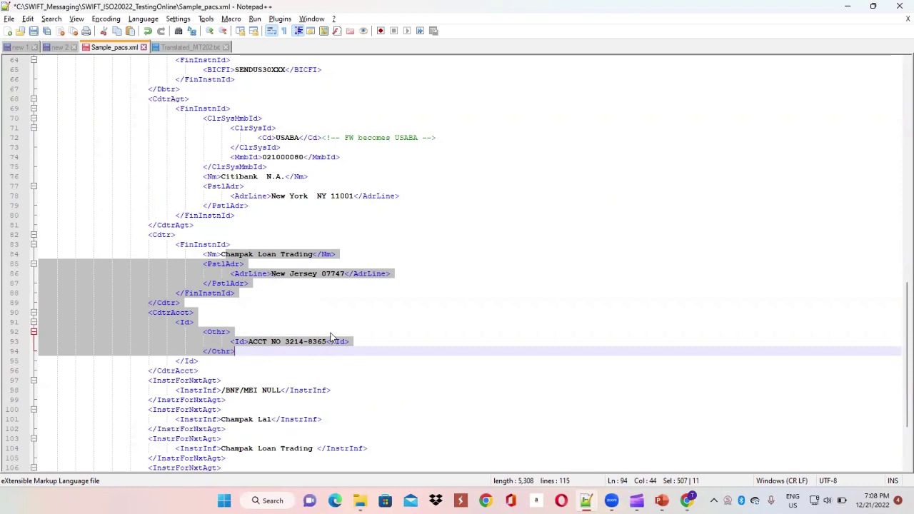
left_click(333, 370)
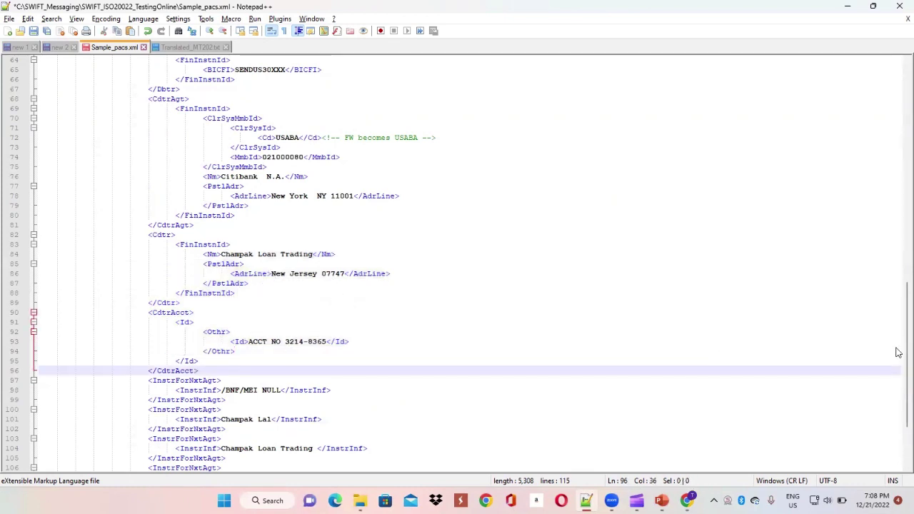
scroll(898, 385, "down", 4)
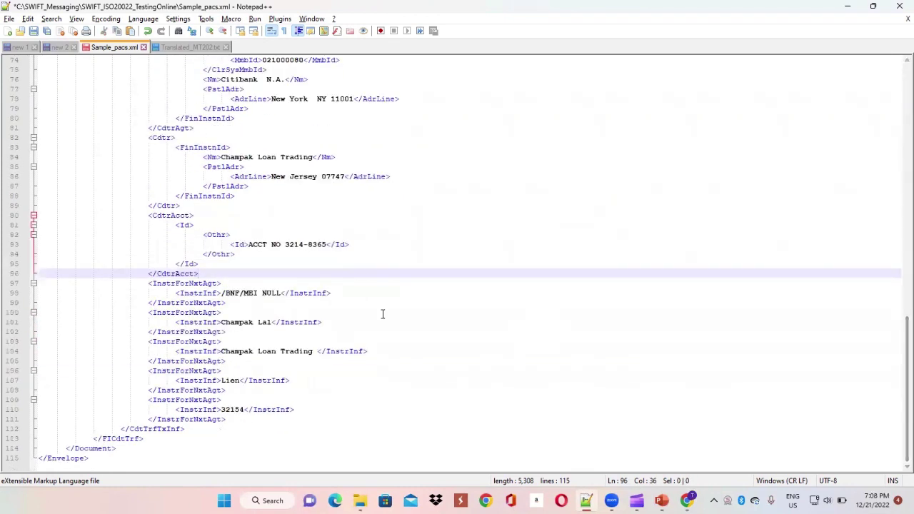
left_click_drag(143, 284, 305, 423)
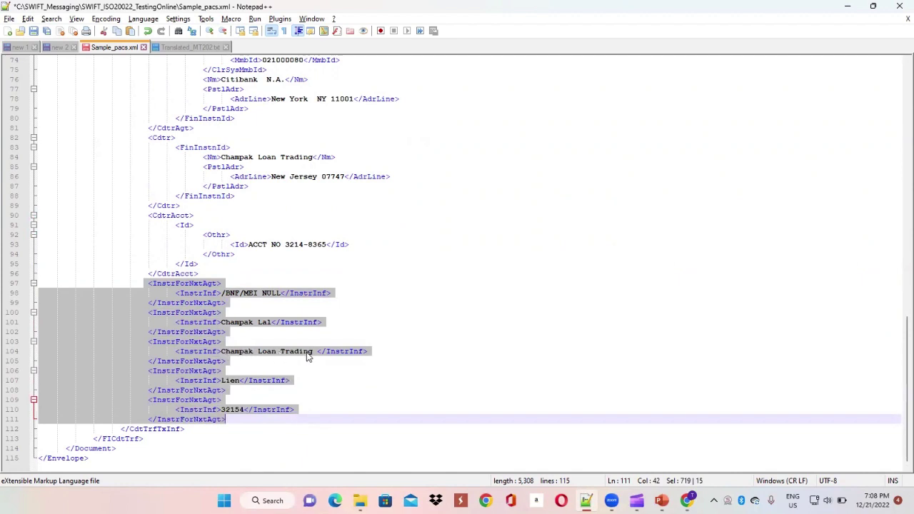
double_click(236, 408)
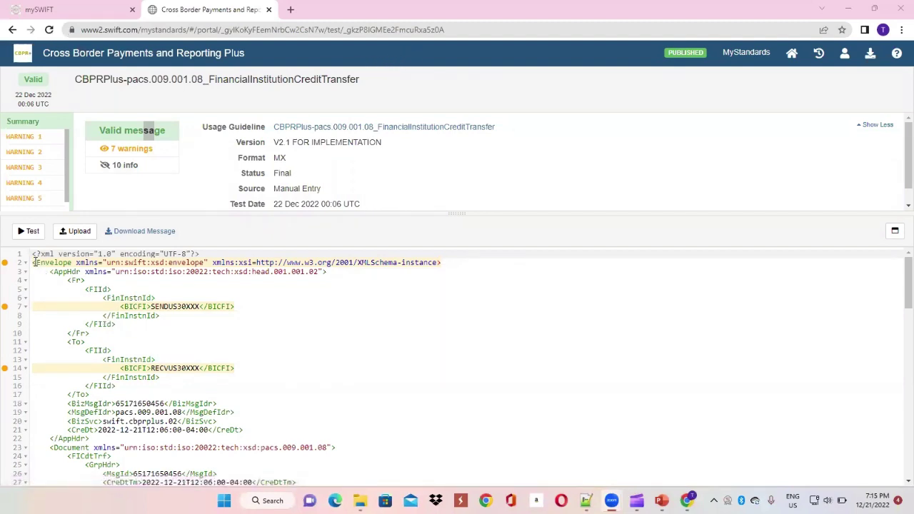
Step: Highlight the message header, sender BICFI SENDUS30XXX and the sender's FIId block (lines 5-9)
left_click_drag(32, 254, 187, 355)
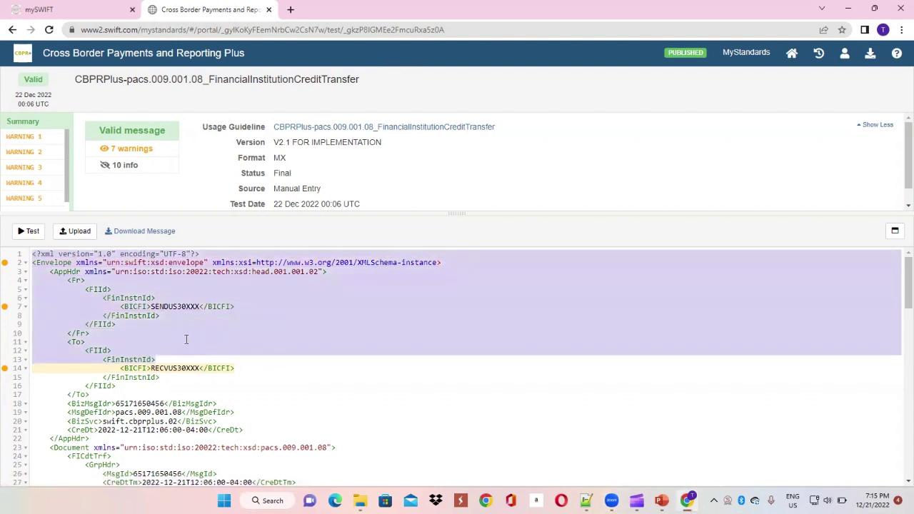
left_click(238, 305)
left_click_drag(238, 305, 111, 291)
left_click(180, 292)
left_click(114, 284)
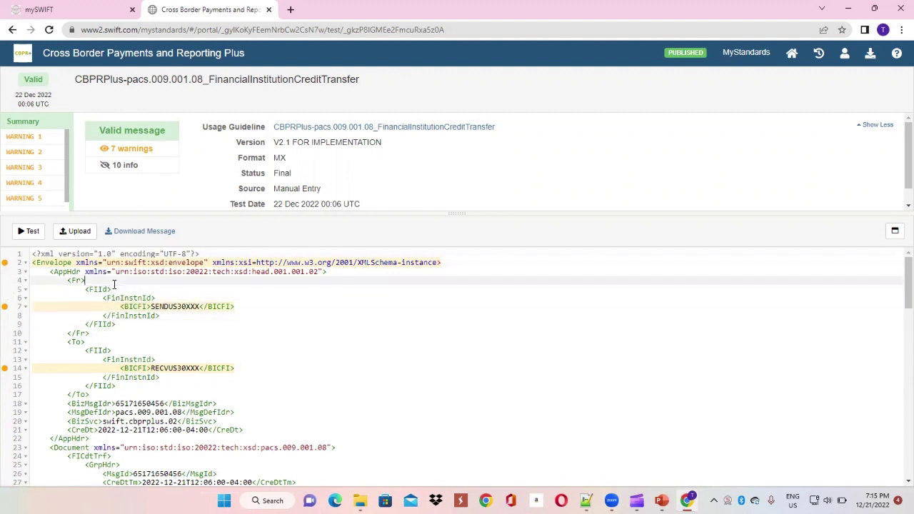
left_click_drag(116, 327, 9, 294)
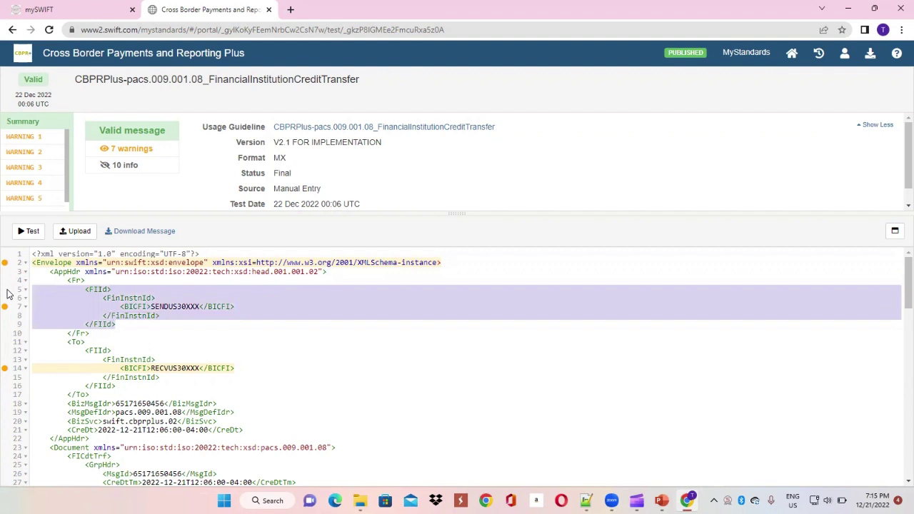
left_click(123, 284)
left_click_drag(120, 324, 20, 293)
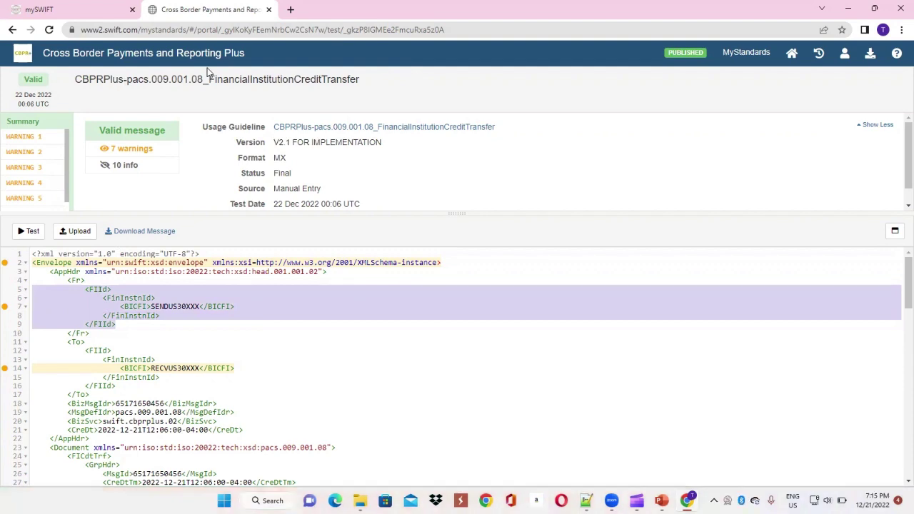
Step: Return to the mySWIFT portal tab in the browser
key("alt+Tab")
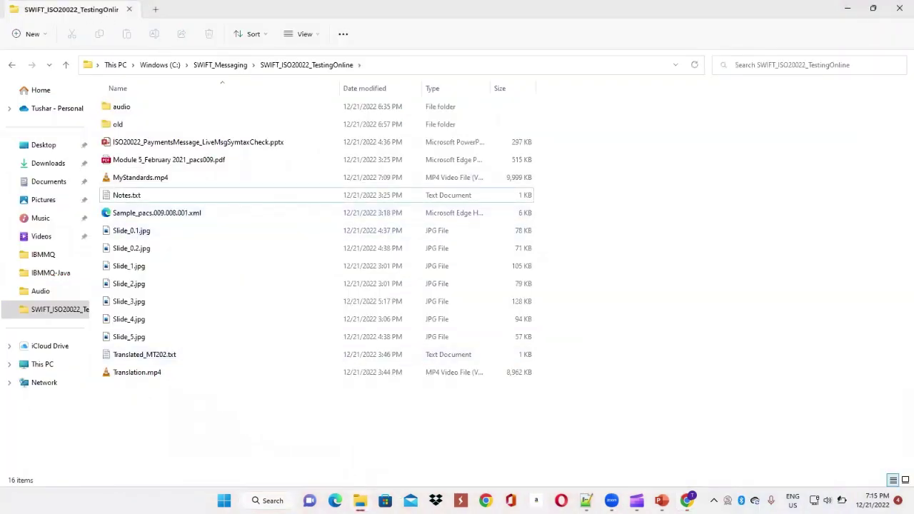
left_click(686, 500)
left_click(86, 9)
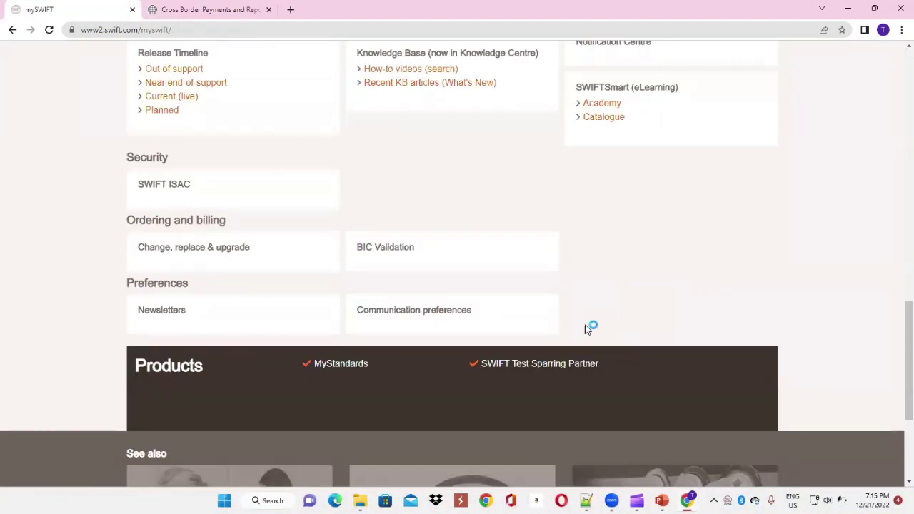
Step: Go via MyStandards to the CBPR+ landing page and launch its Translation Portal
left_click(343, 366)
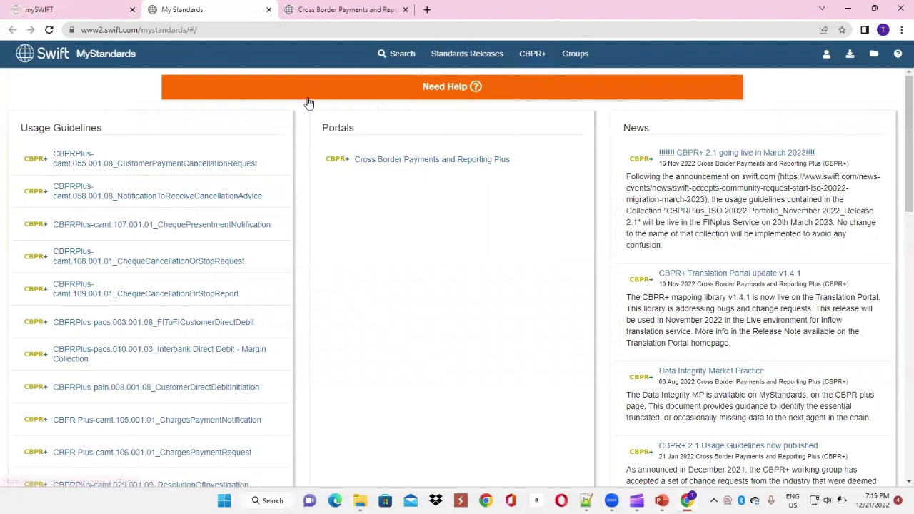
left_click(529, 60)
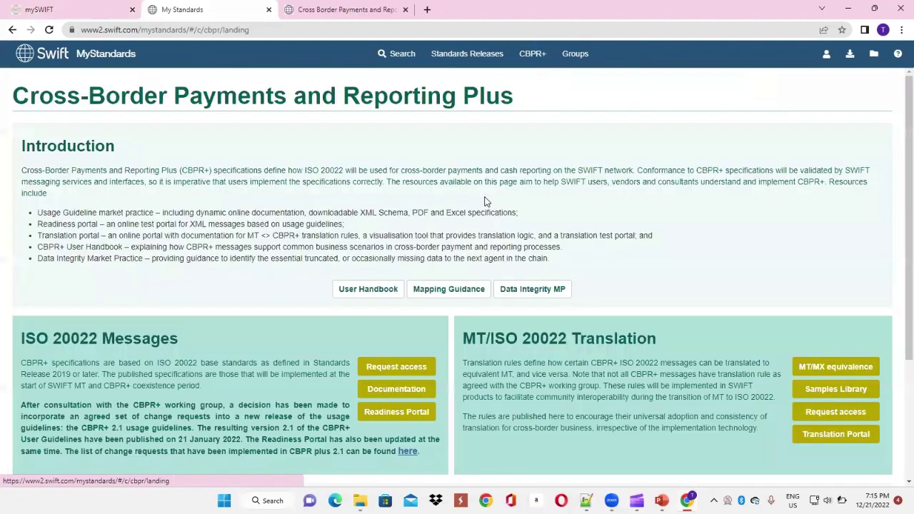
left_click_drag(571, 339, 673, 342)
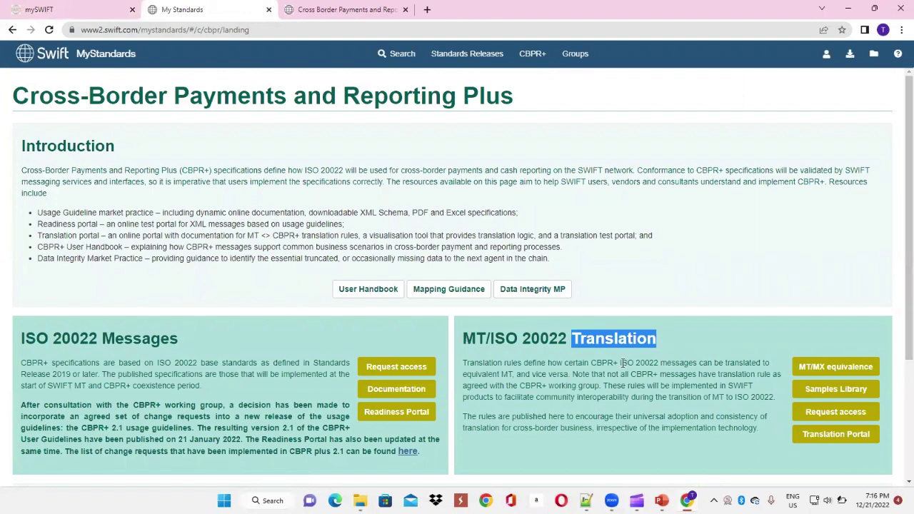
left_click_drag(620, 363, 689, 369)
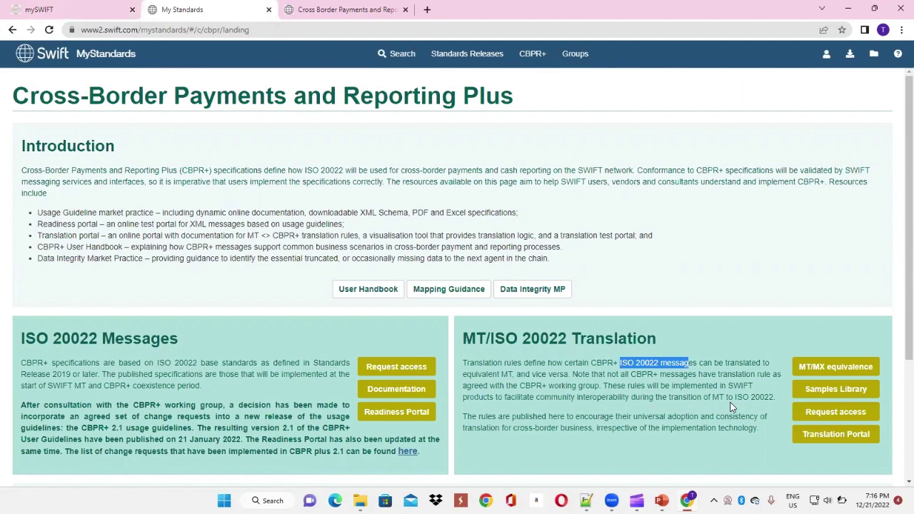
left_click(685, 397)
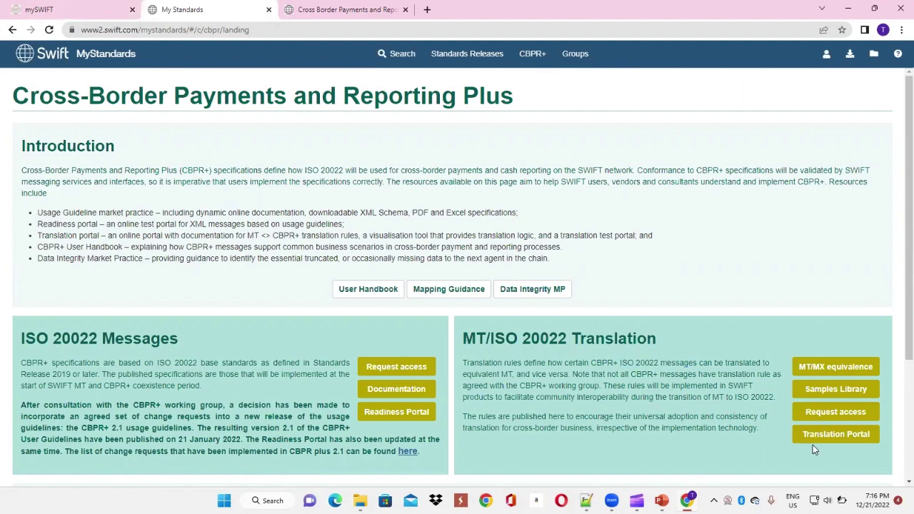
left_click(827, 436)
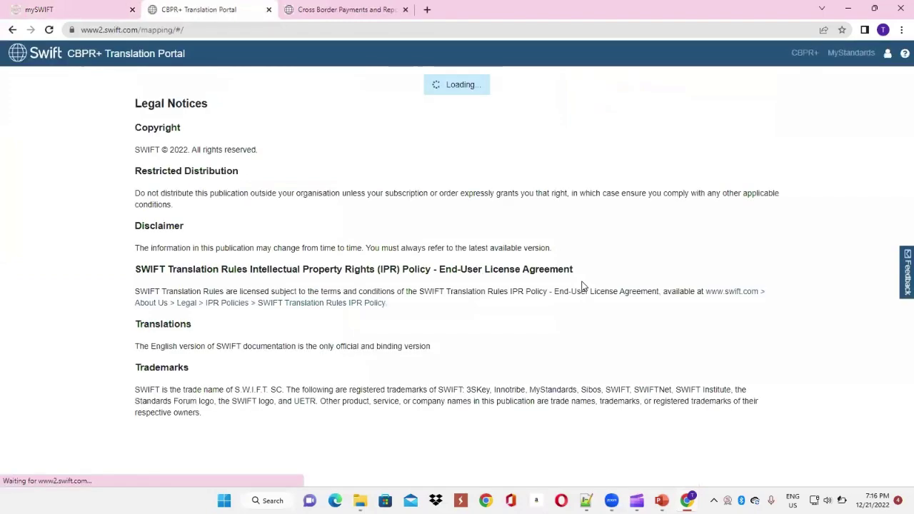
Step: Find swift.cbprplus.02-pacs.009.001.08-to-mt in the mapping list and open its test sandbox
scroll(382, 340, "down", 2)
scroll(382, 339, "down", 8)
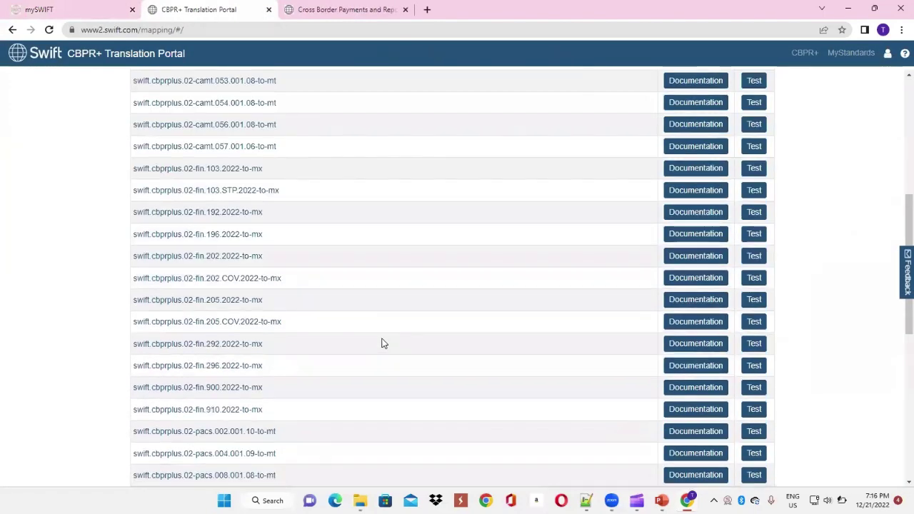
scroll(383, 331, "up", 4)
scroll(383, 330, "down", 1)
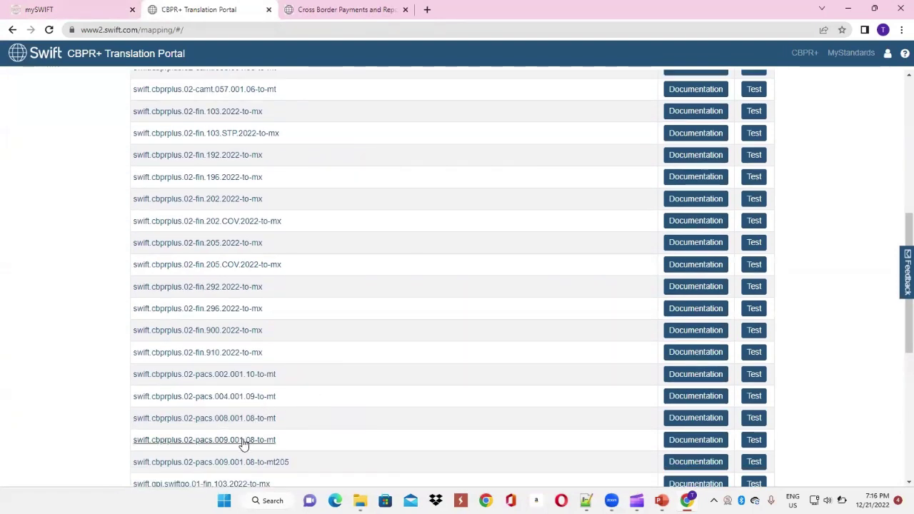
scroll(321, 437, "down", 1)
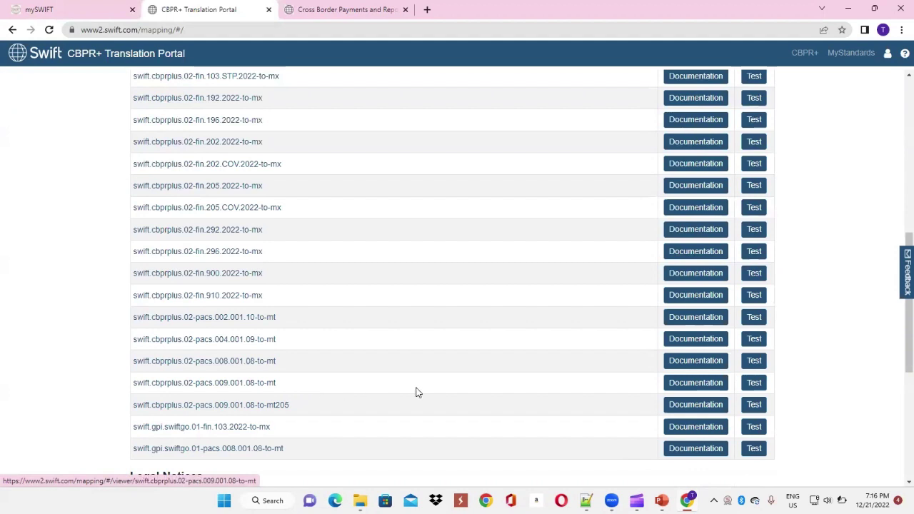
left_click(755, 383)
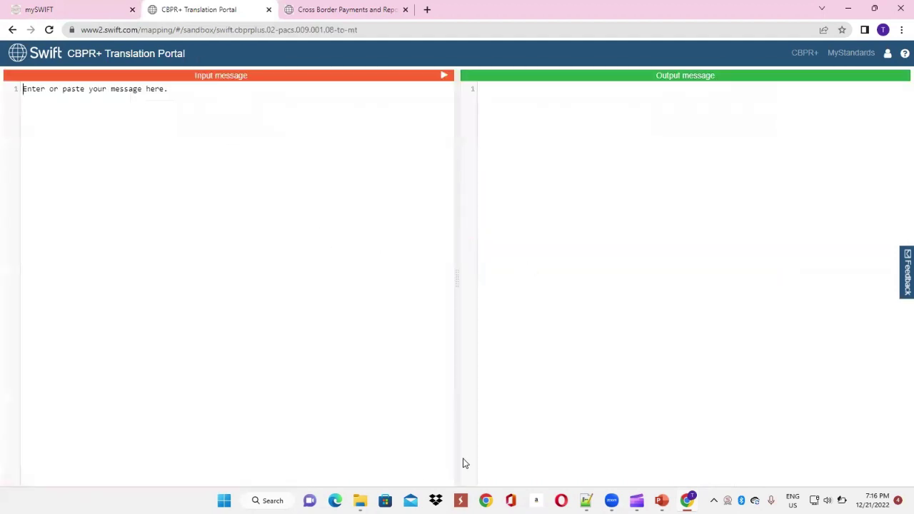
Step: Paste the whole Sample_pacs.xml message into the Input pane to produce the MT202 translation
mouse_move(585, 500)
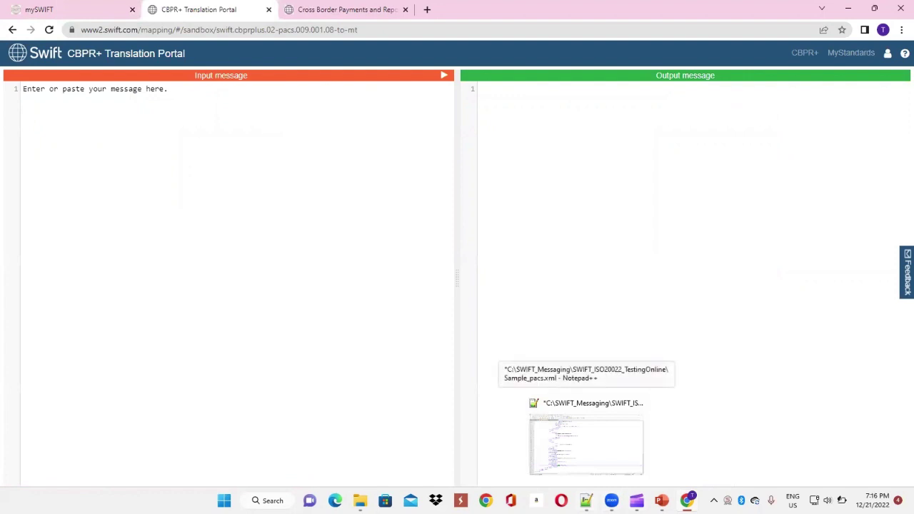
left_click(586, 436)
left_click(429, 233)
key("ctrl+a")
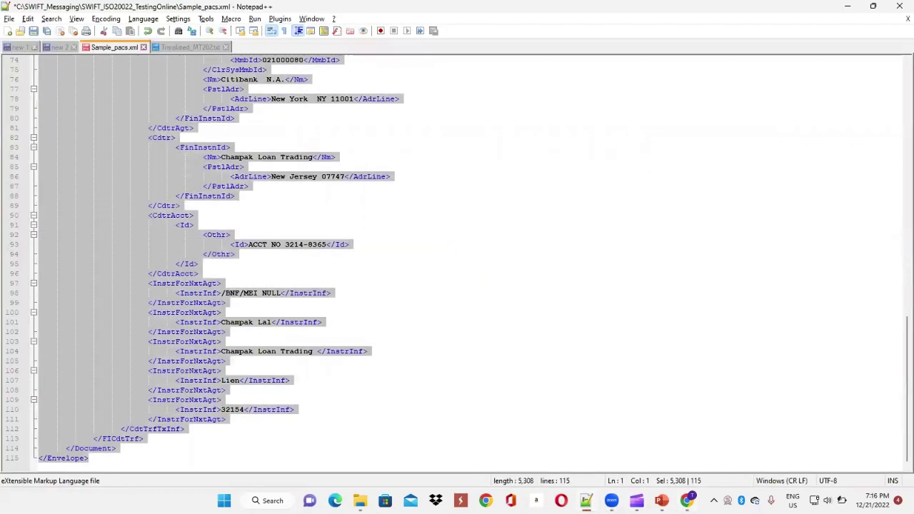
left_click(848, 8)
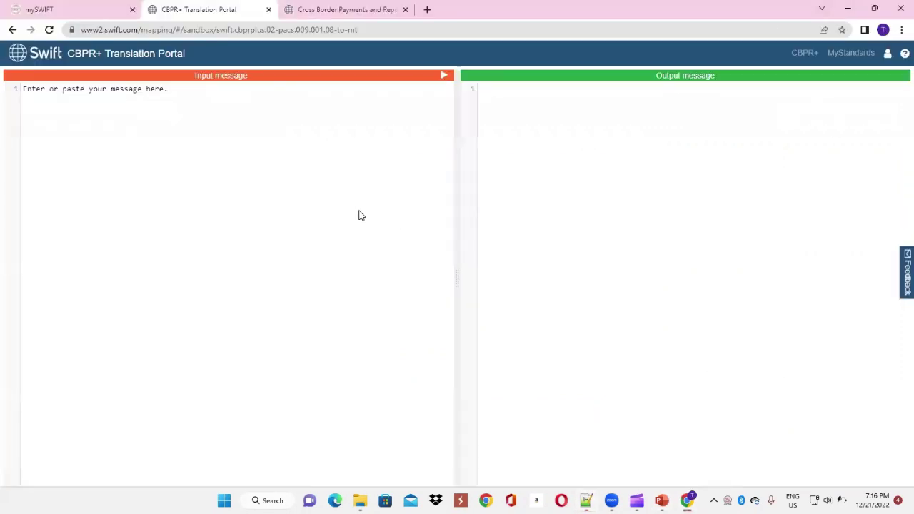
key("ctrl+v")
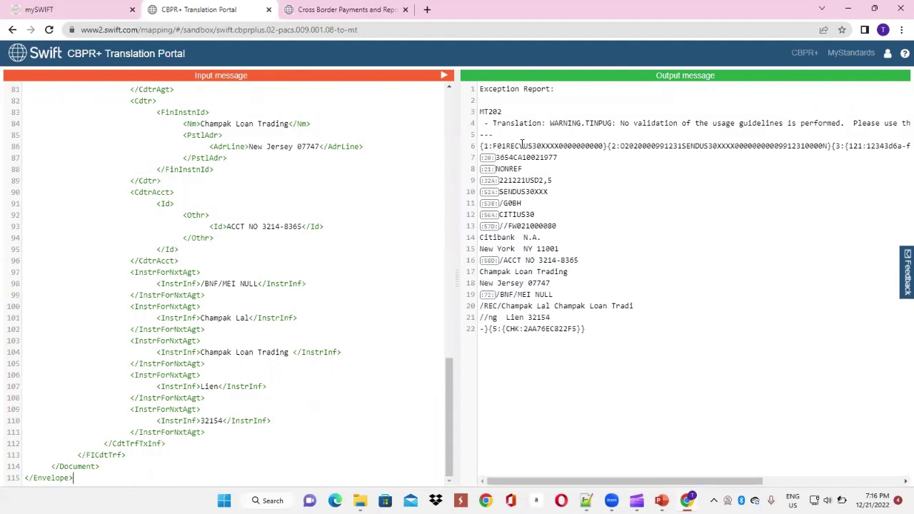
left_click_drag(447, 371, 457, 90)
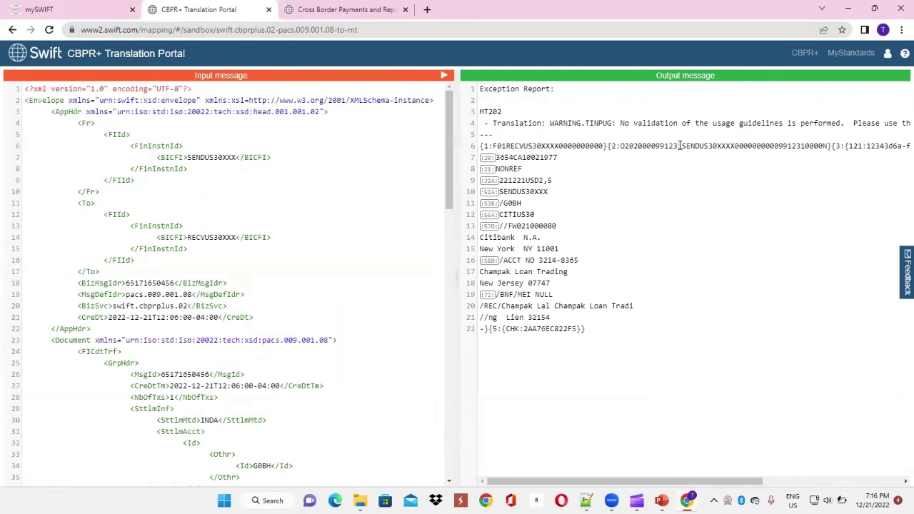
left_click_drag(680, 146, 737, 149)
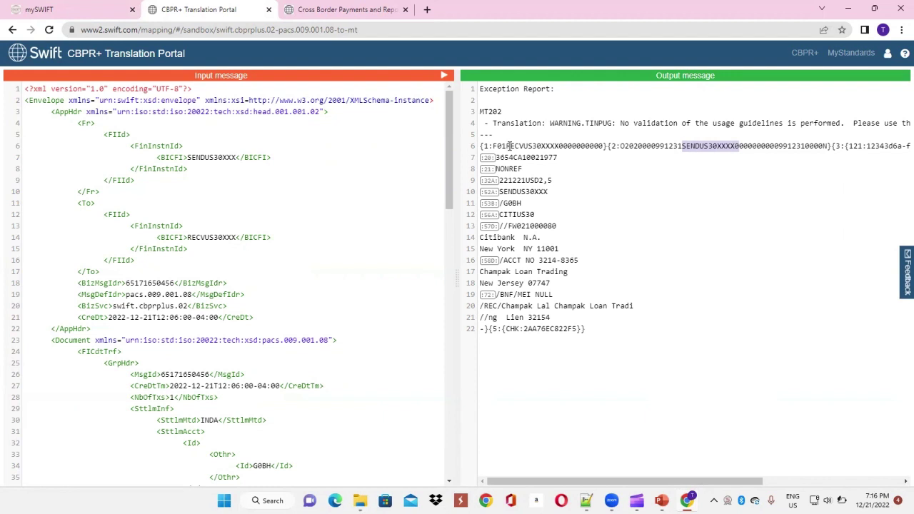
left_click_drag(507, 146, 557, 145)
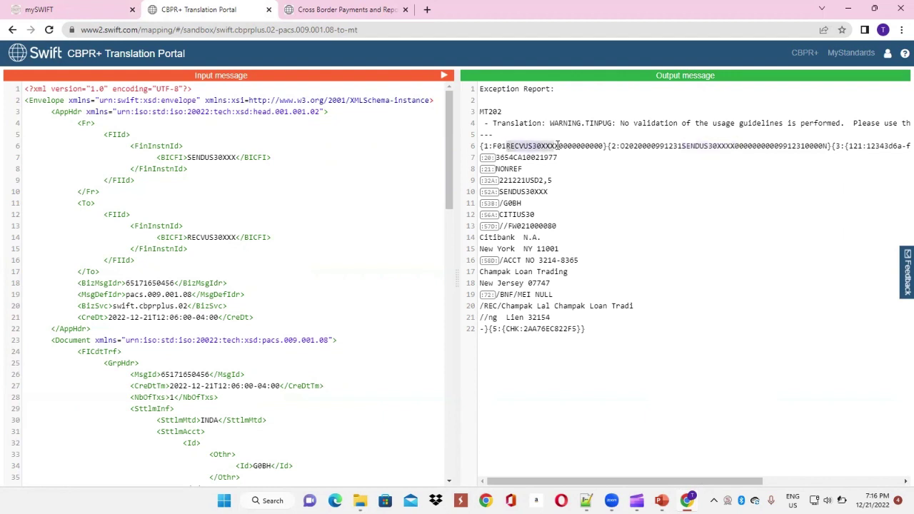
left_click_drag(622, 145, 637, 147)
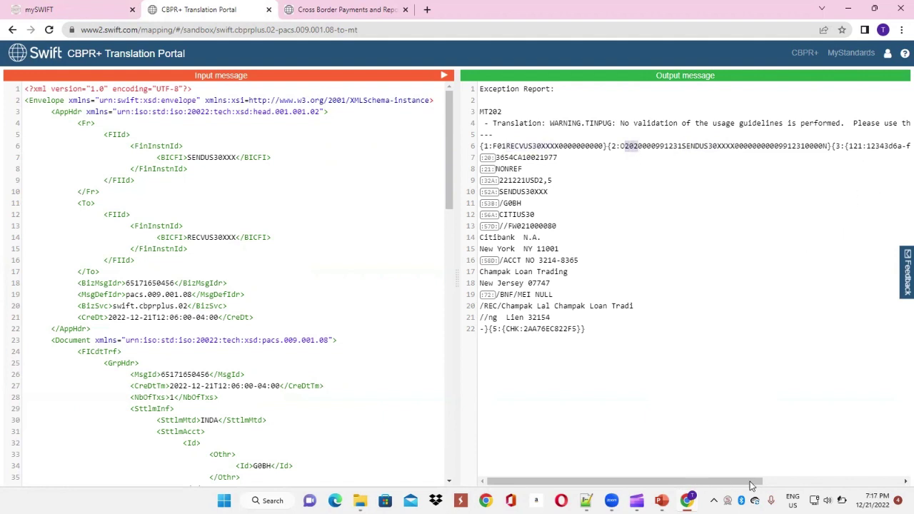
left_click_drag(755, 486, 828, 485)
scroll(394, 287, "down", 5)
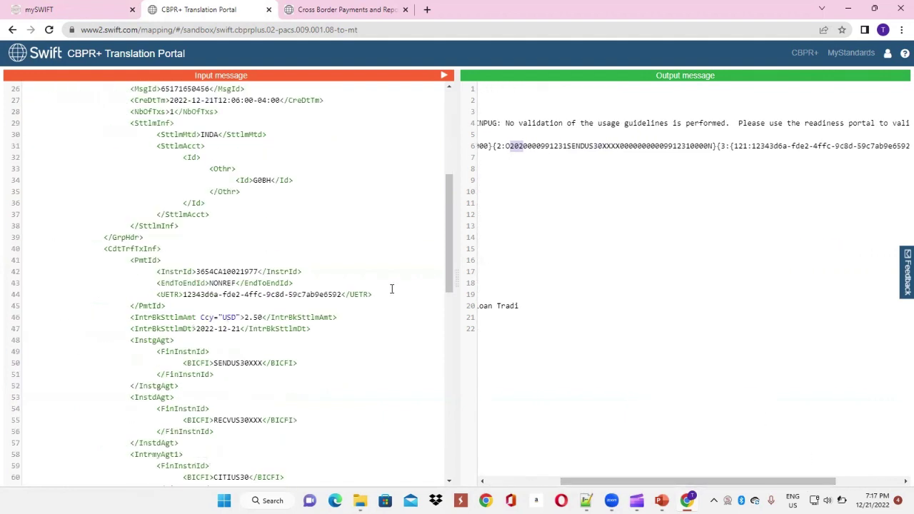
double_click(333, 295)
double_click(819, 146)
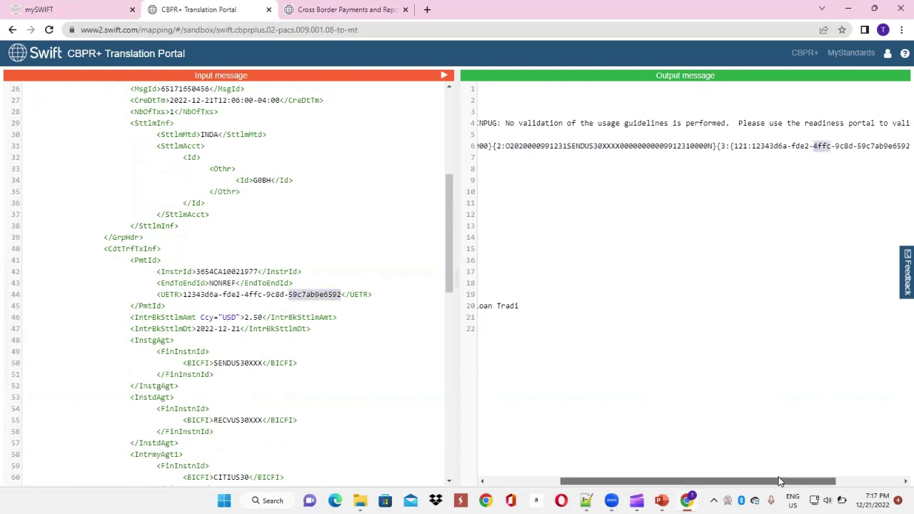
left_click_drag(780, 482, 646, 483)
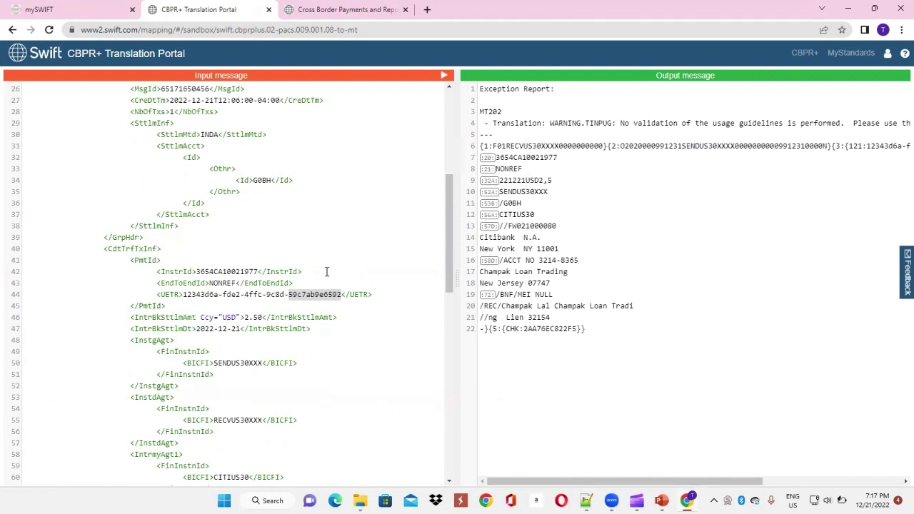
double_click(223, 271)
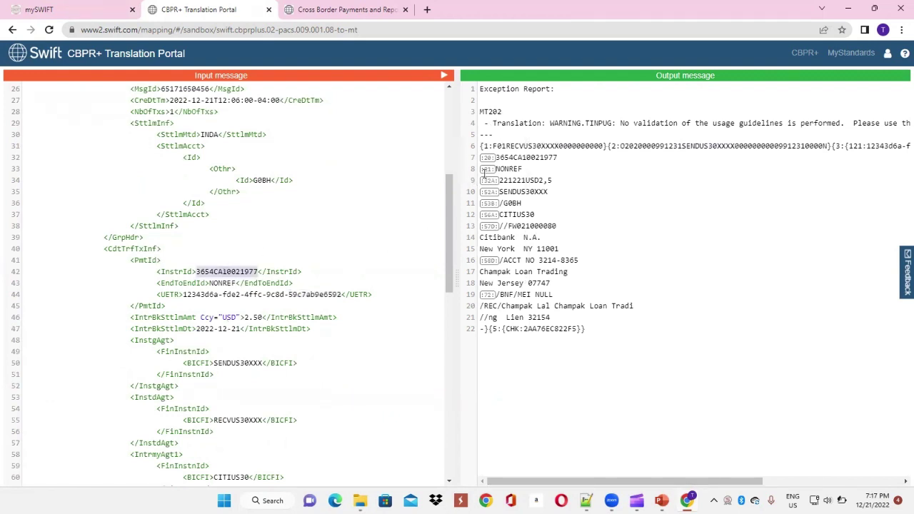
double_click(522, 157)
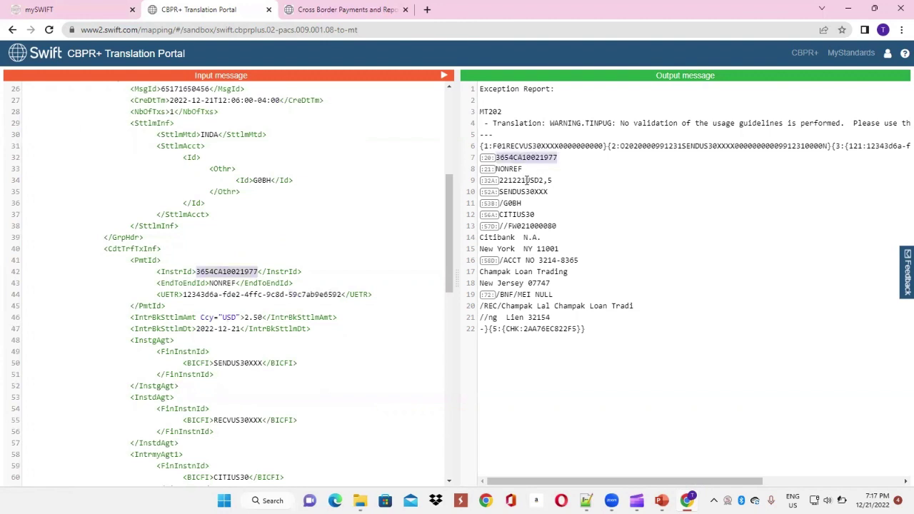
left_click_drag(553, 180, 499, 180)
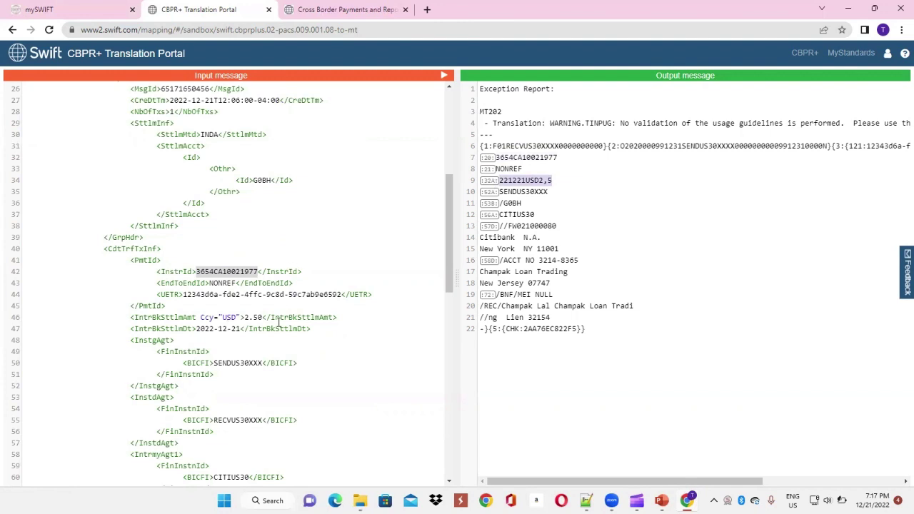
left_click_drag(328, 333, 122, 319)
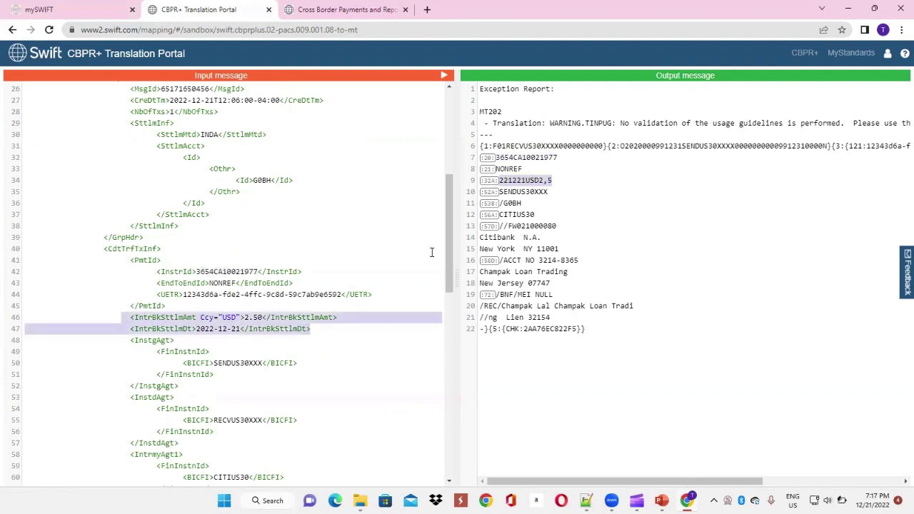
double_click(536, 191)
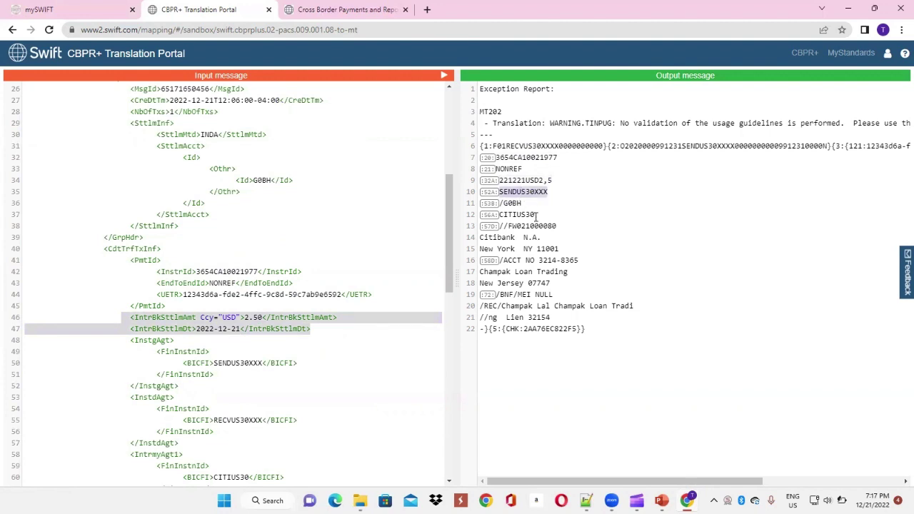
left_click_drag(538, 214, 495, 214)
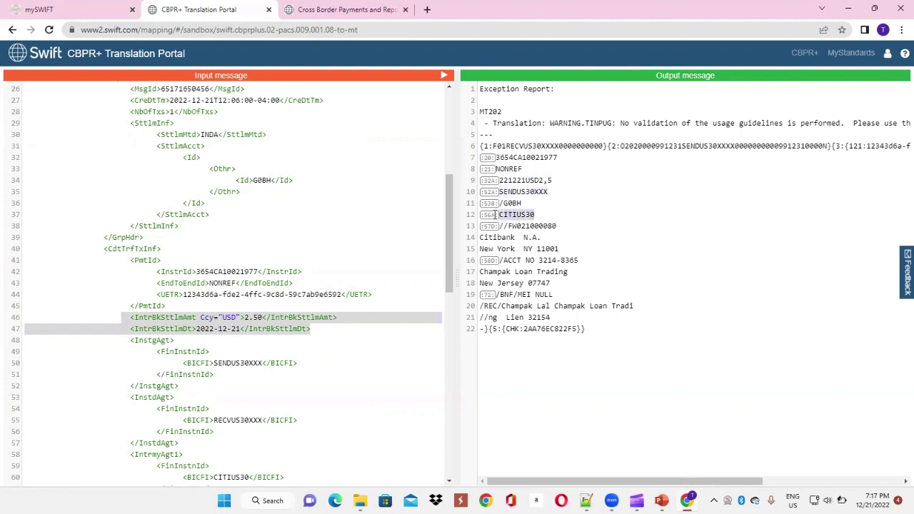
left_click_drag(558, 248, 480, 227)
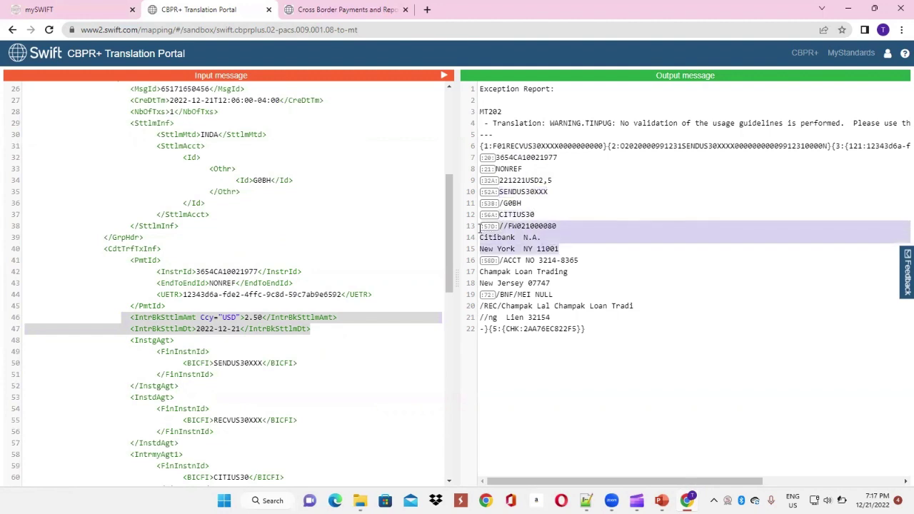
left_click(544, 214)
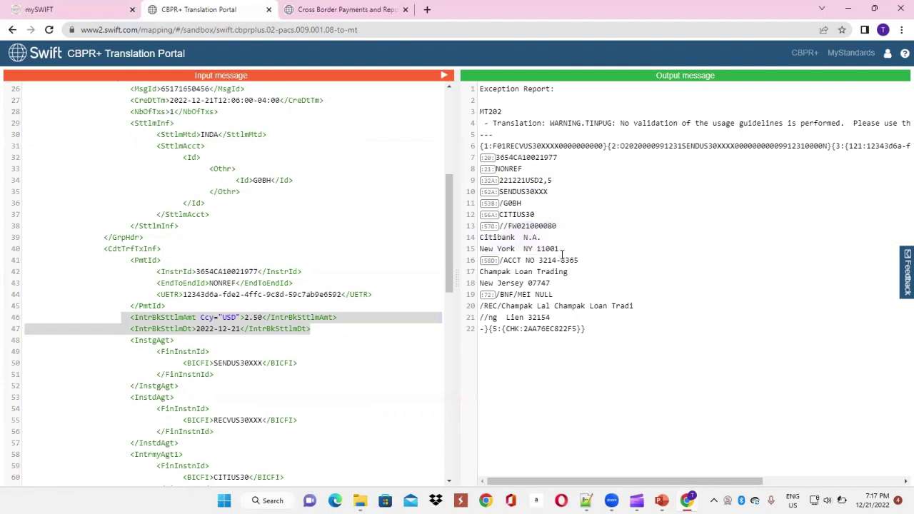
double_click(514, 214)
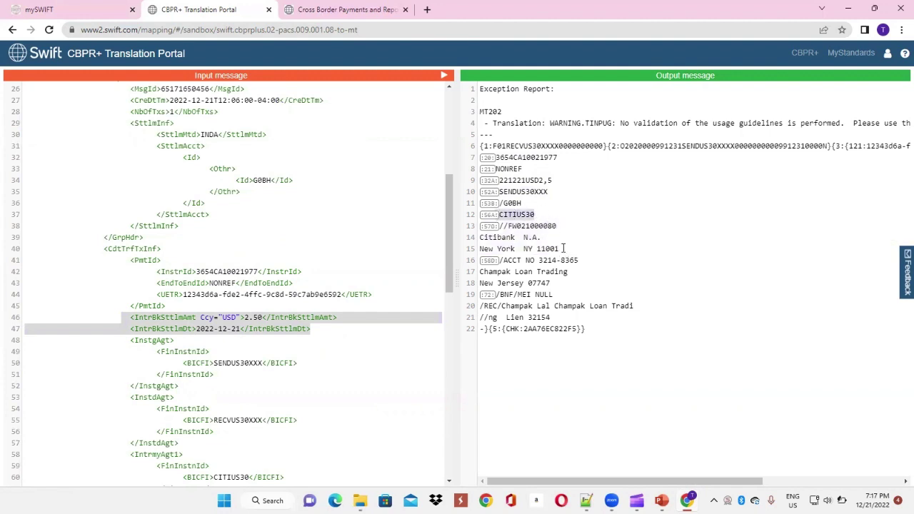
left_click_drag(559, 249, 475, 233)
scroll(347, 283, "down", 3)
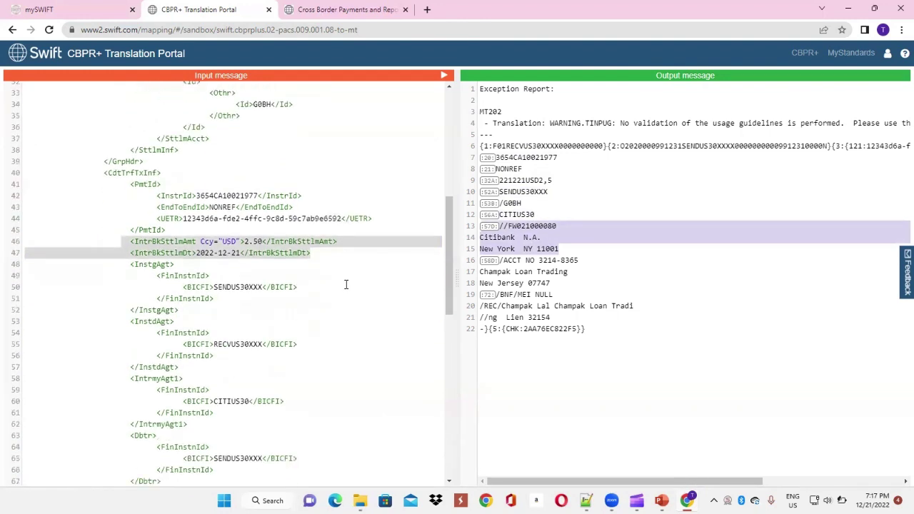
double_click(240, 304)
scroll(294, 290, "down", 2)
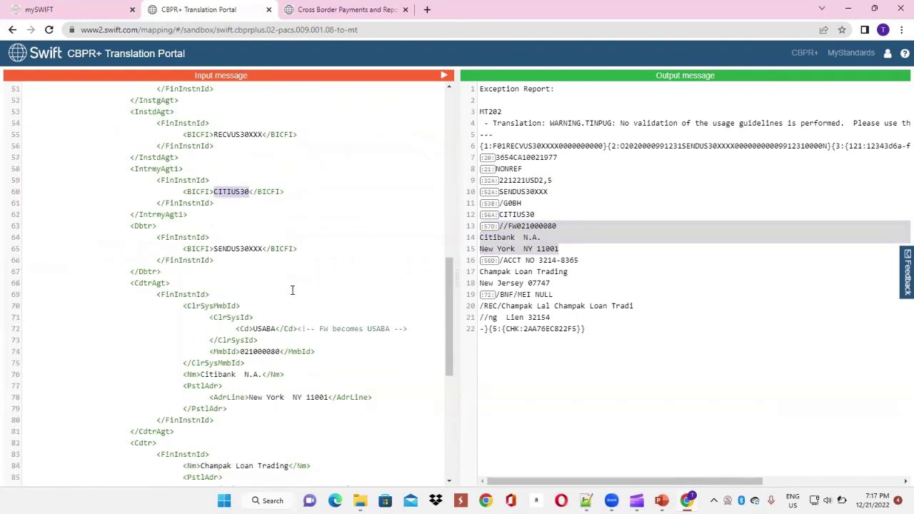
scroll(292, 290, "down", 1)
left_click_drag(131, 226, 297, 361)
double_click(269, 271)
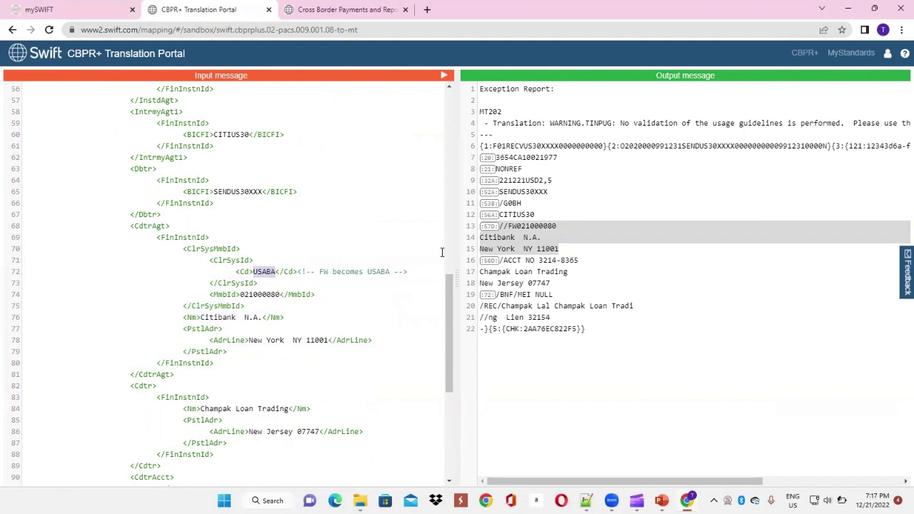
left_click(517, 225)
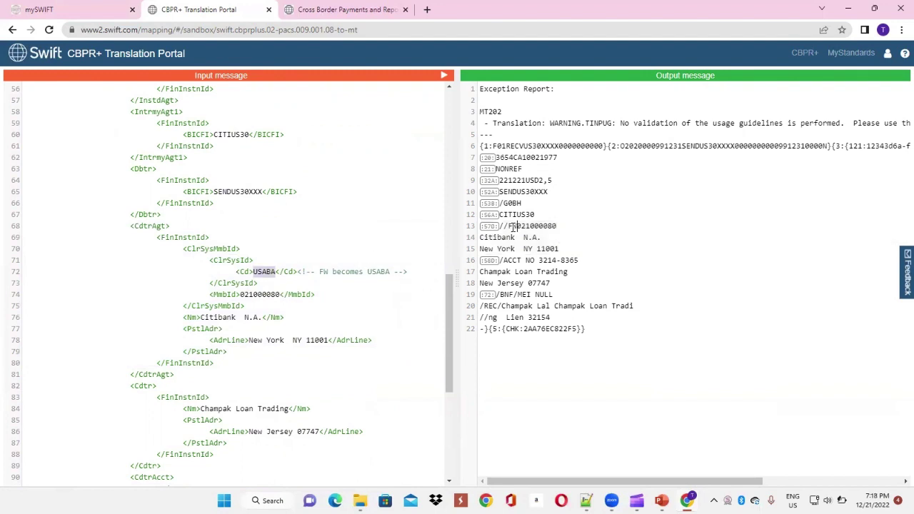
left_click(269, 295)
double_click(270, 295)
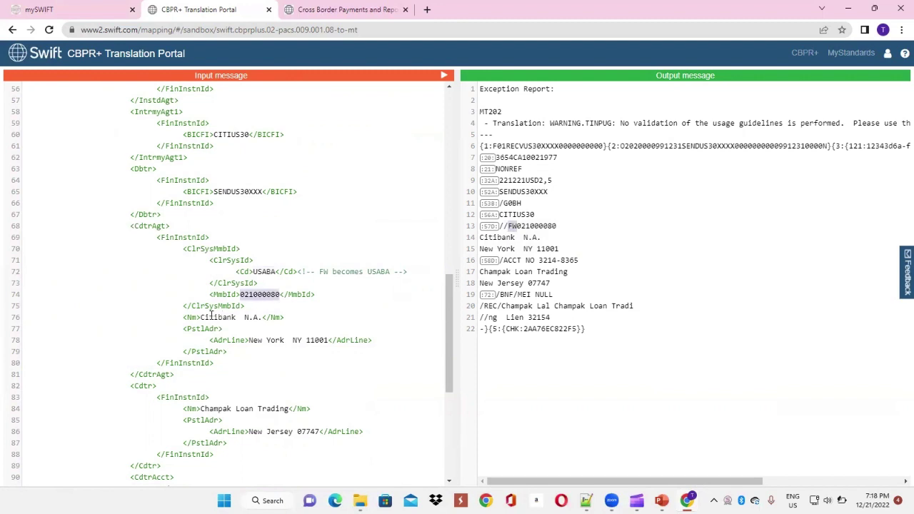
left_click_drag(199, 318, 262, 319)
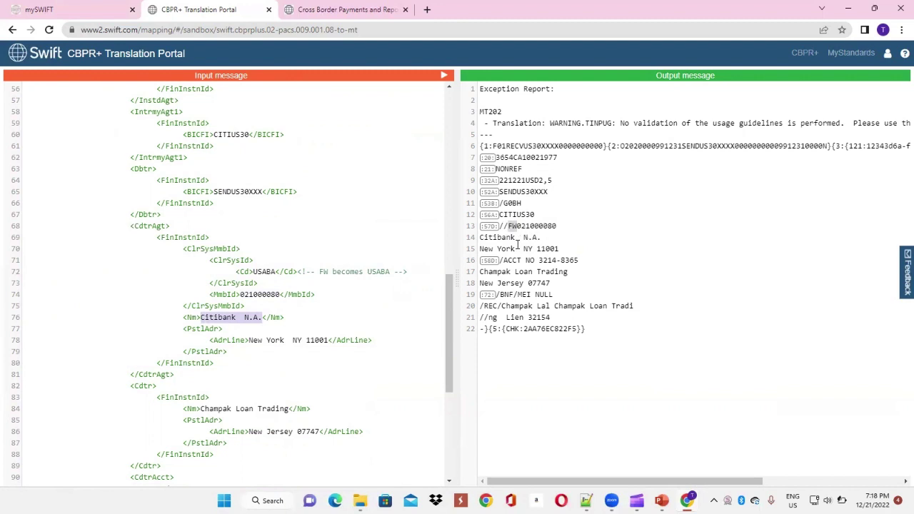
left_click(494, 227)
scroll(359, 282, "down", 3)
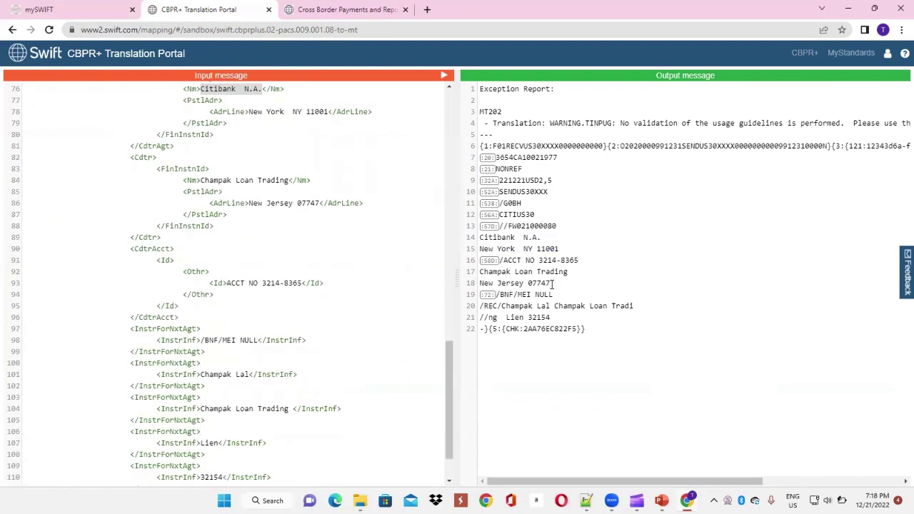
left_click_drag(552, 284, 483, 257)
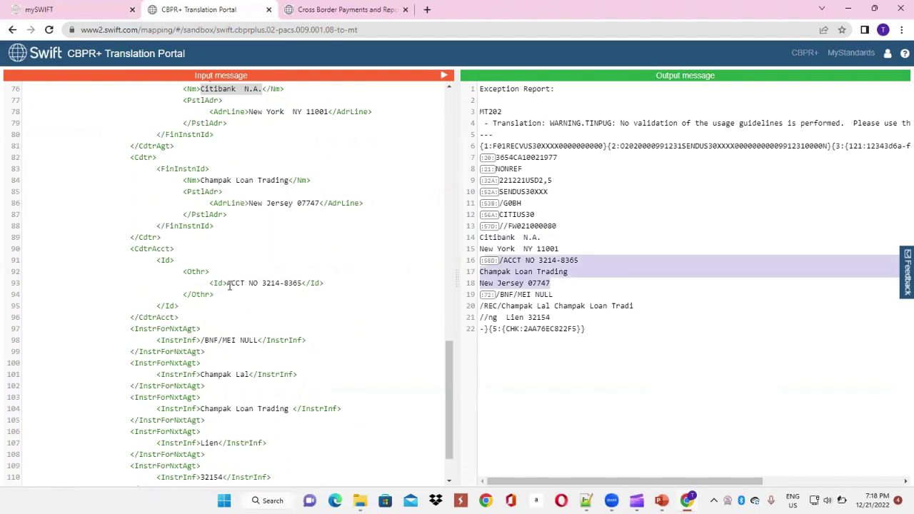
left_click_drag(201, 183, 287, 183)
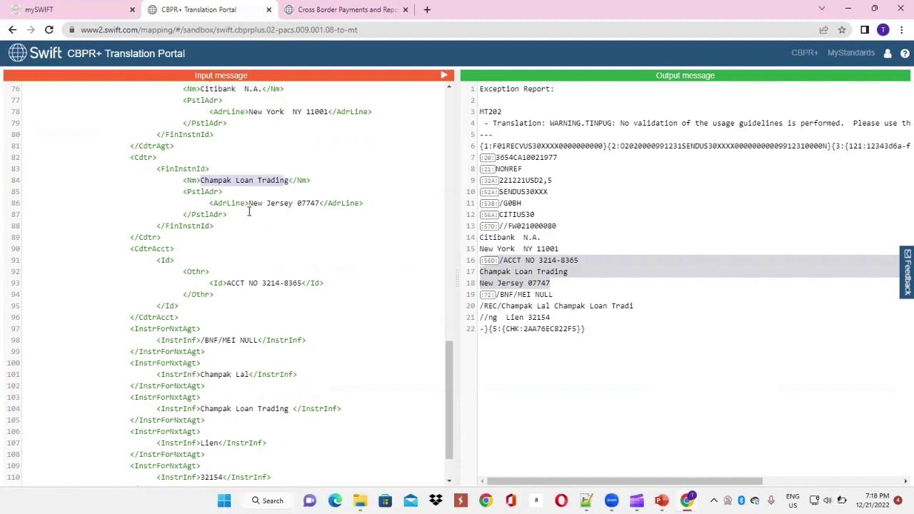
left_click_drag(227, 282, 311, 284)
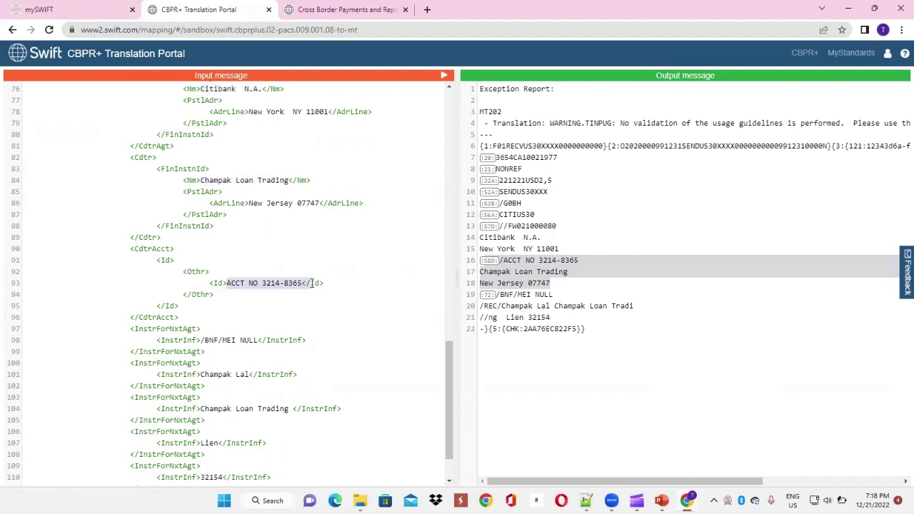
left_click_drag(248, 203, 318, 204)
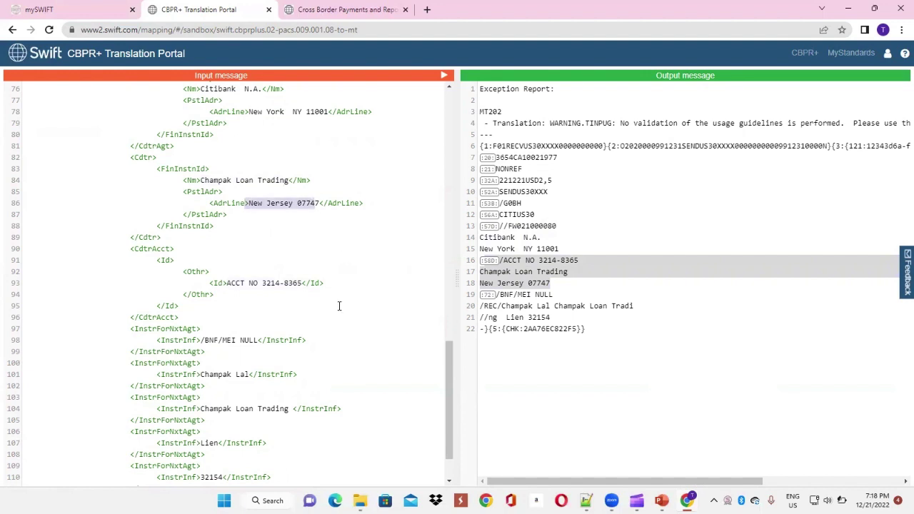
scroll(328, 306, "down", 2)
left_click_drag(591, 330, 478, 294)
left_click(549, 317)
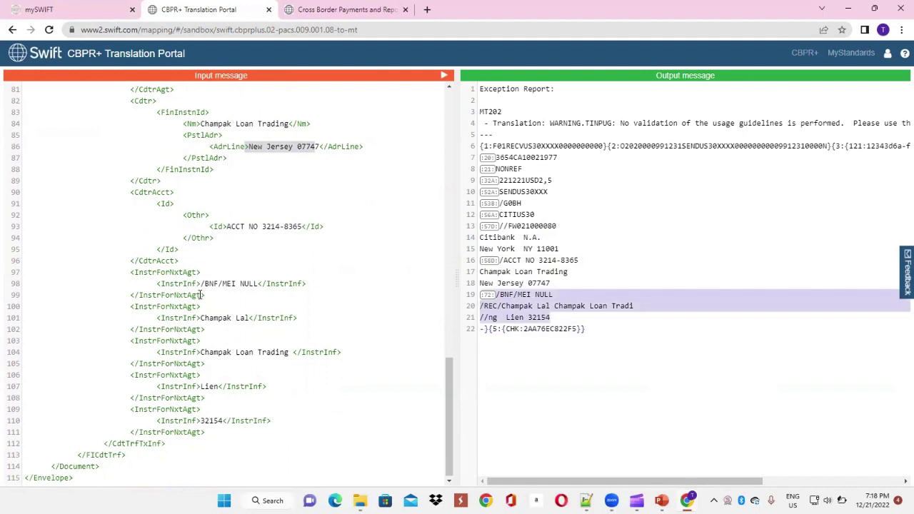
left_click_drag(130, 272, 205, 295)
left_click_drag(272, 330, 292, 388)
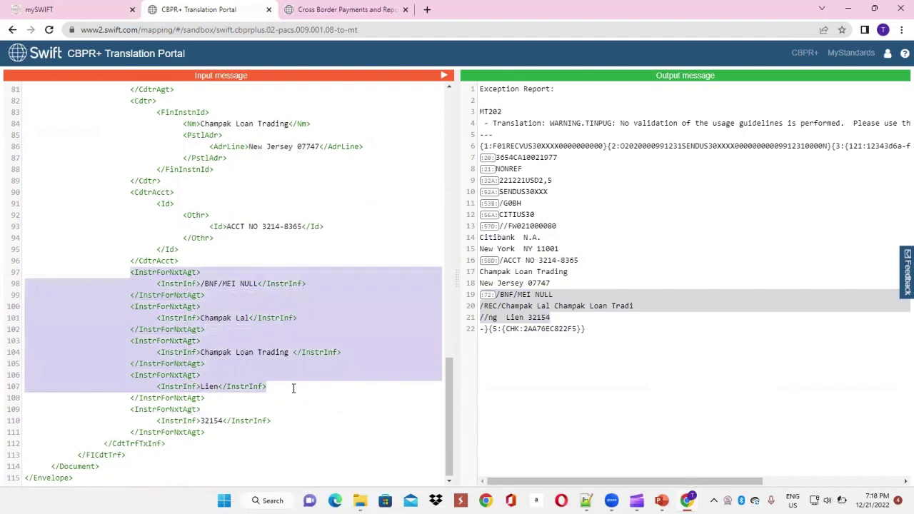
left_click(568, 305)
left_click_drag(502, 305, 636, 305)
left_click(515, 317)
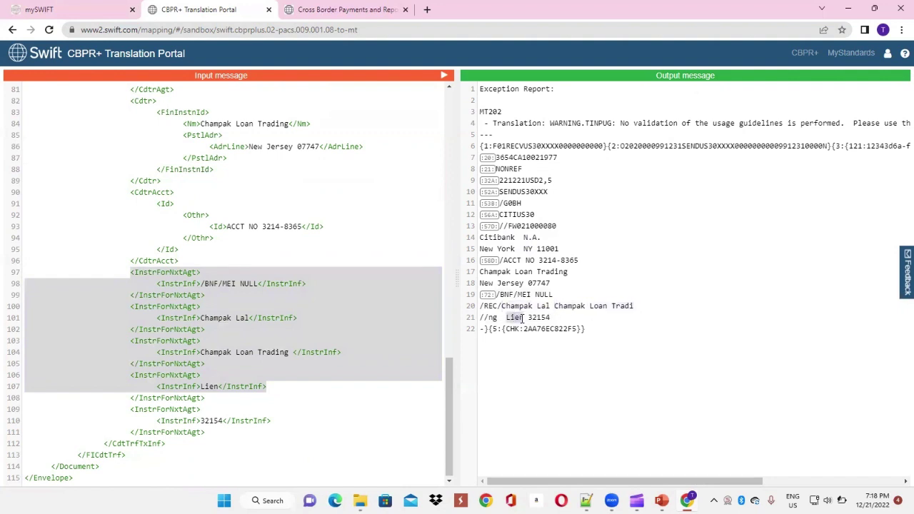
left_click_drag(528, 317, 551, 317)
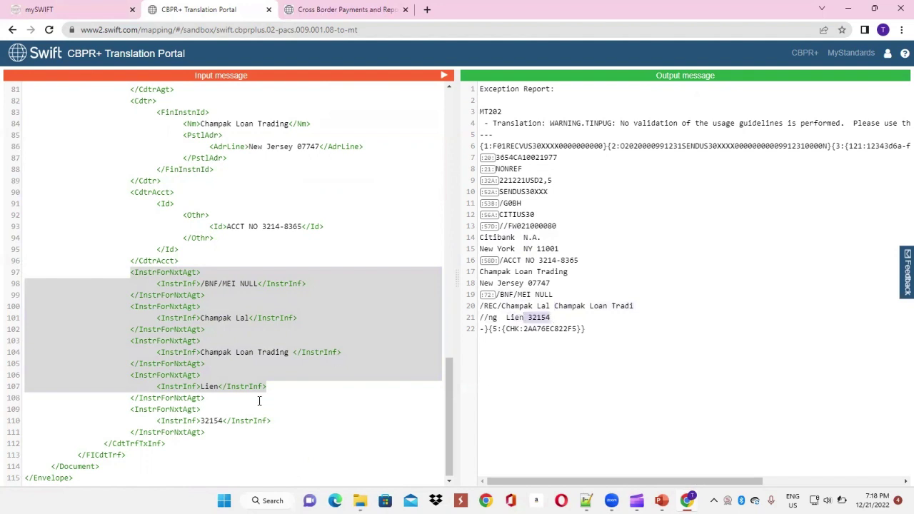
left_click(259, 400)
left_click(560, 329)
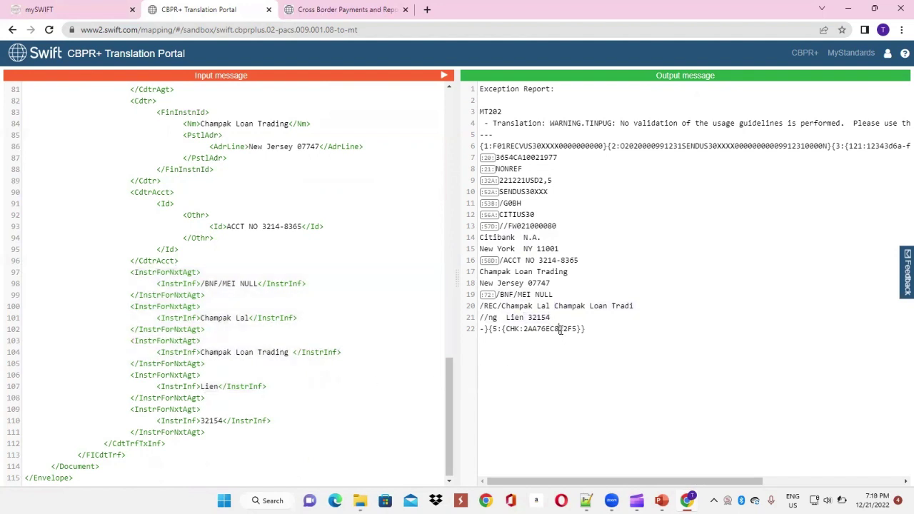
double_click(560, 329)
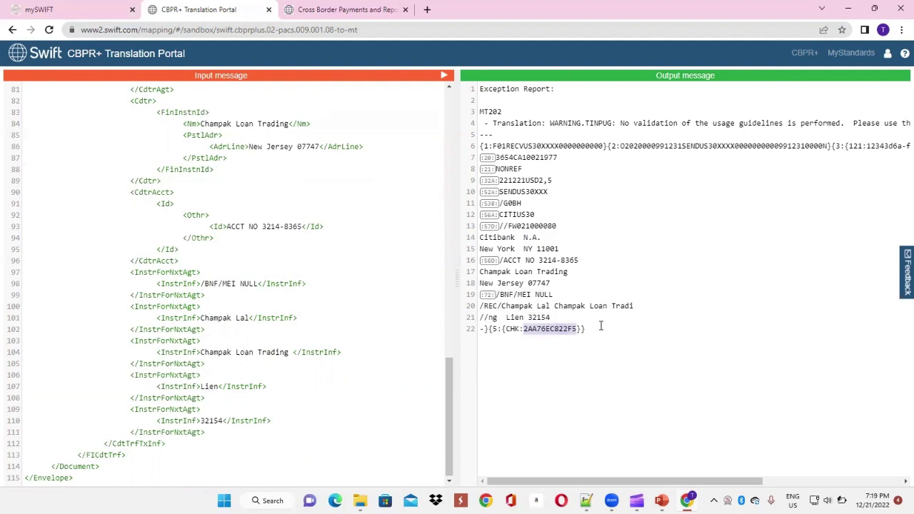